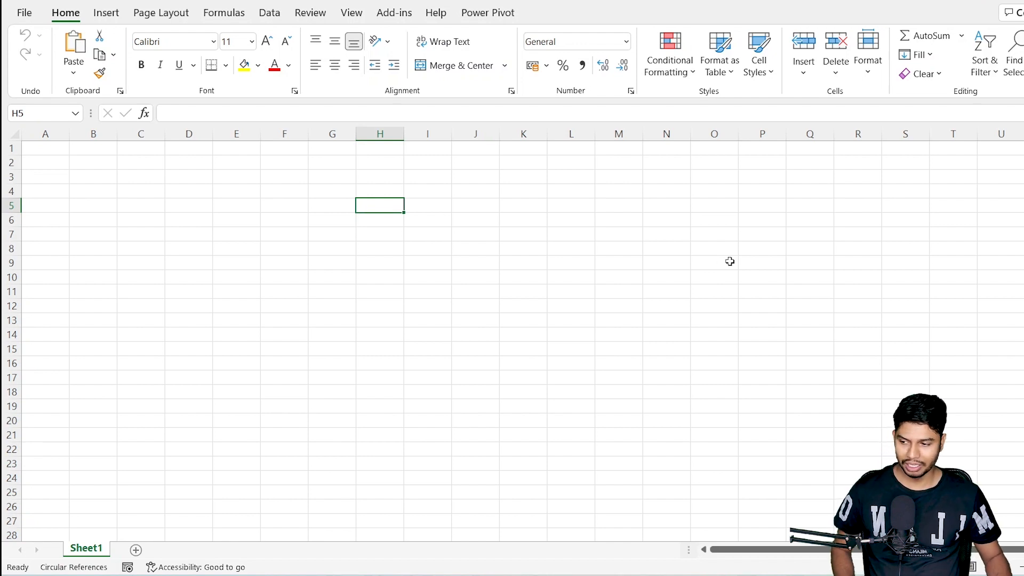
Step: Fill cell G5 with a light gray theme color
left_click(411, 238)
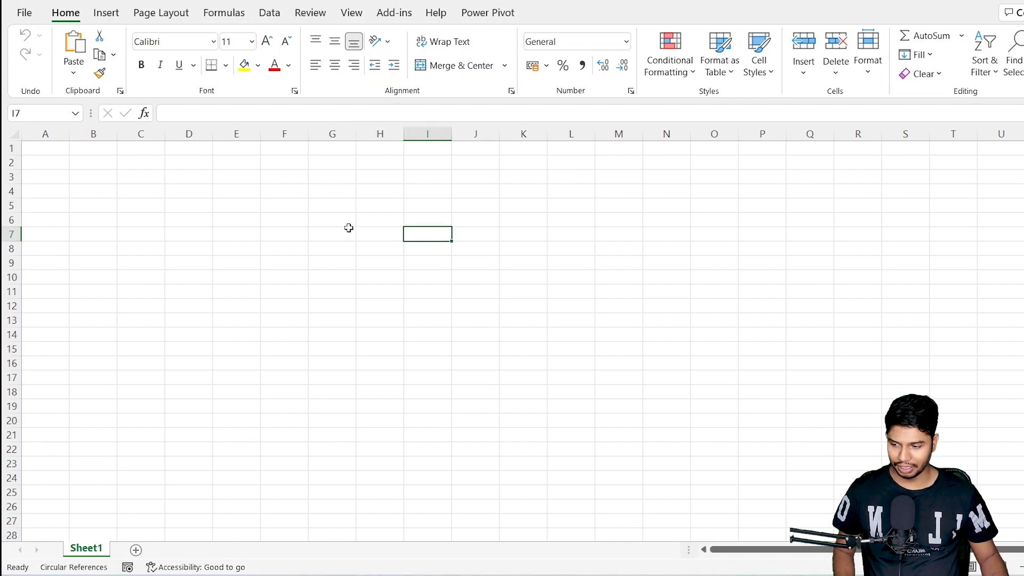
left_click(317, 208)
left_click(259, 67)
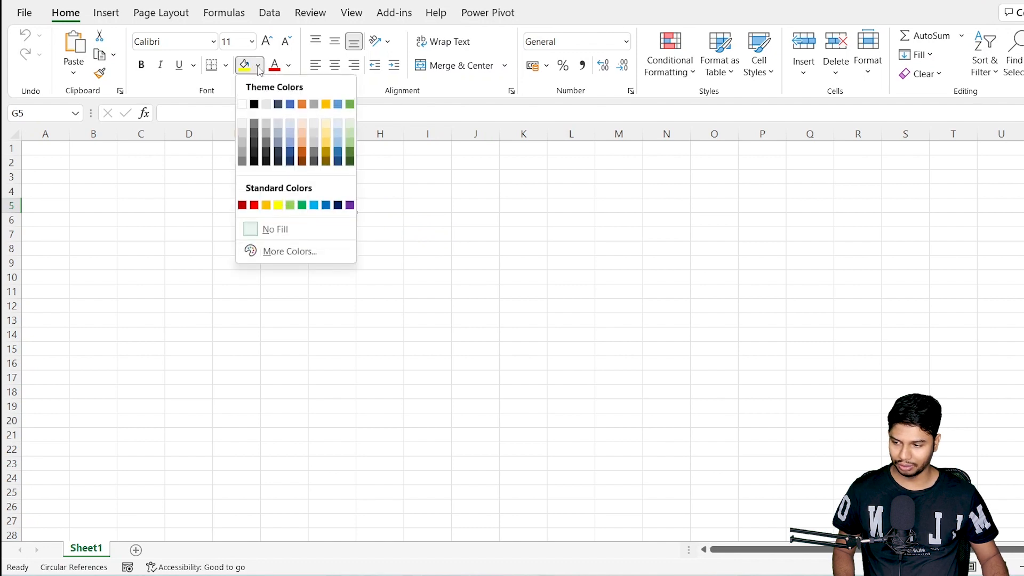
left_click(266, 124)
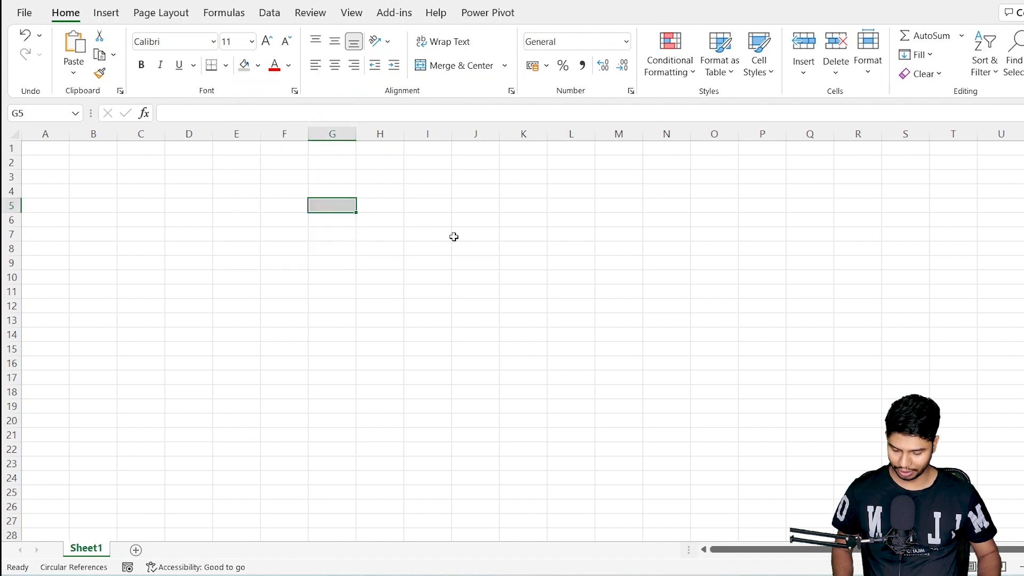
Step: Enter "This is Text" in cell G5 and widen column G to fit the text
type("This ")
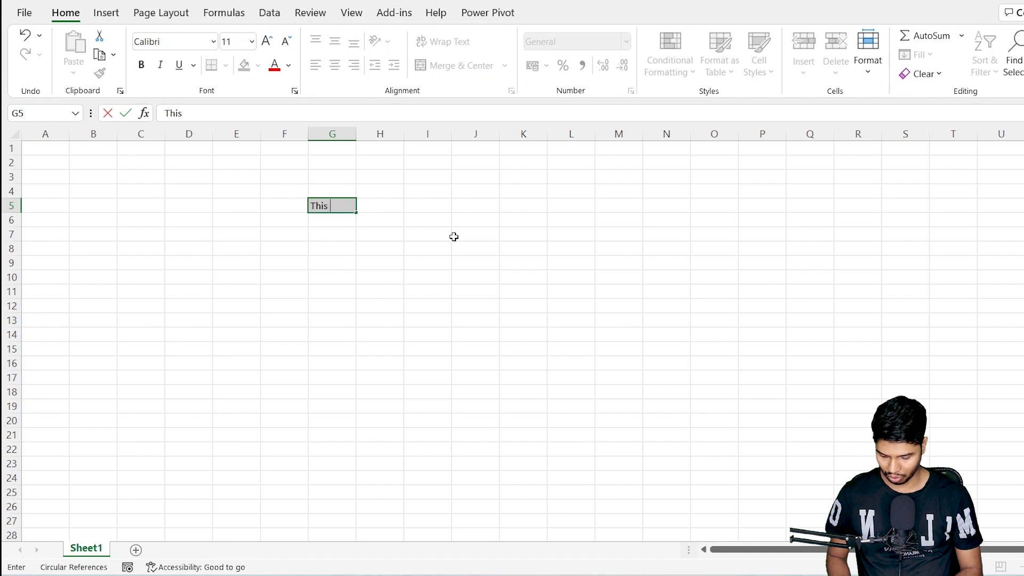
type("is Txt")
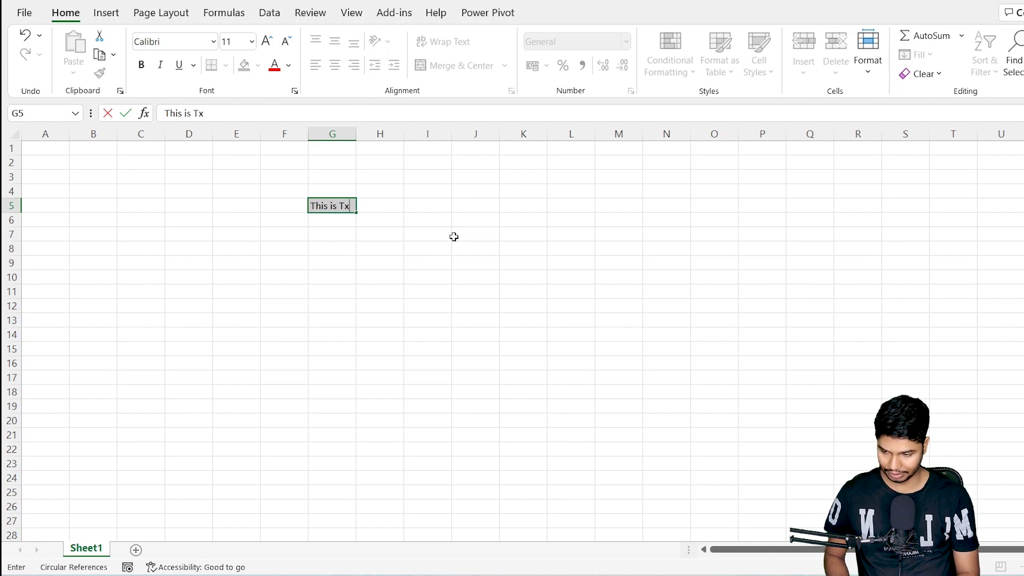
key("BackSpace")
key("BackSpace")
type("ext")
key("Return")
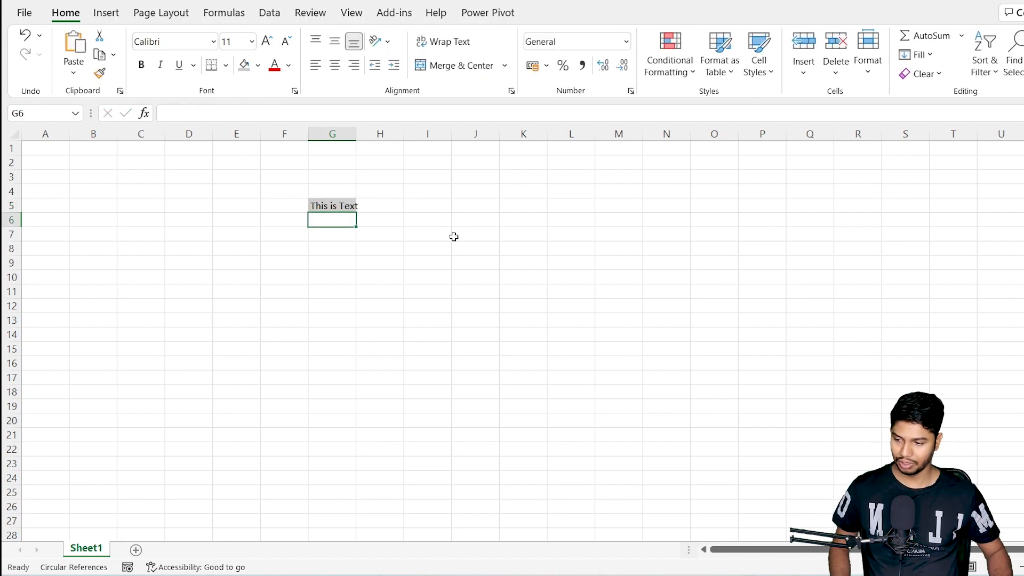
left_click_drag(353, 139, 372, 139)
Step: Turn the text in G5 into a hyperlink to cell A1 of Sheet1 in this document
key("Up")
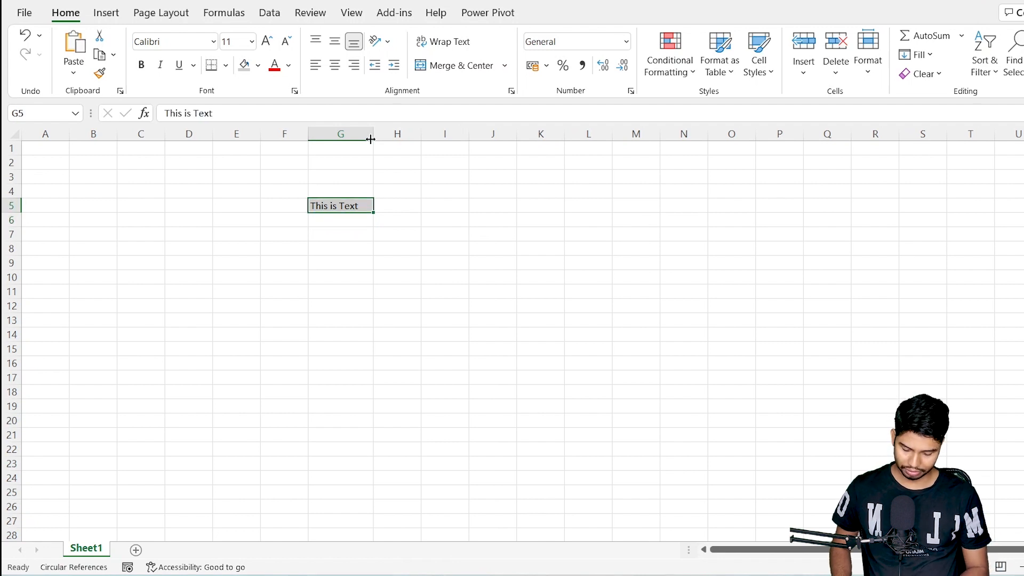
key("ctrl+k")
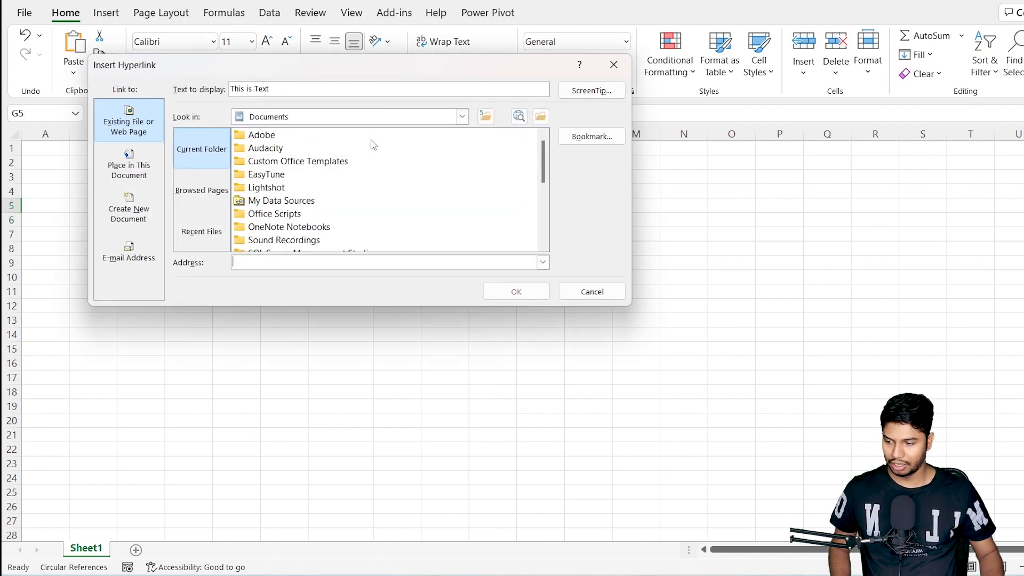
left_click(129, 162)
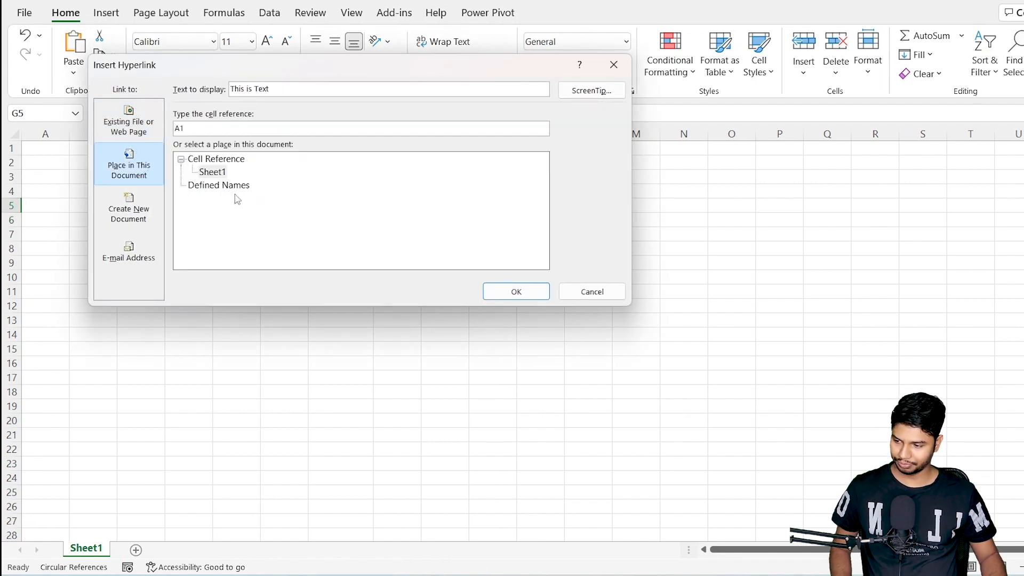
left_click(516, 291)
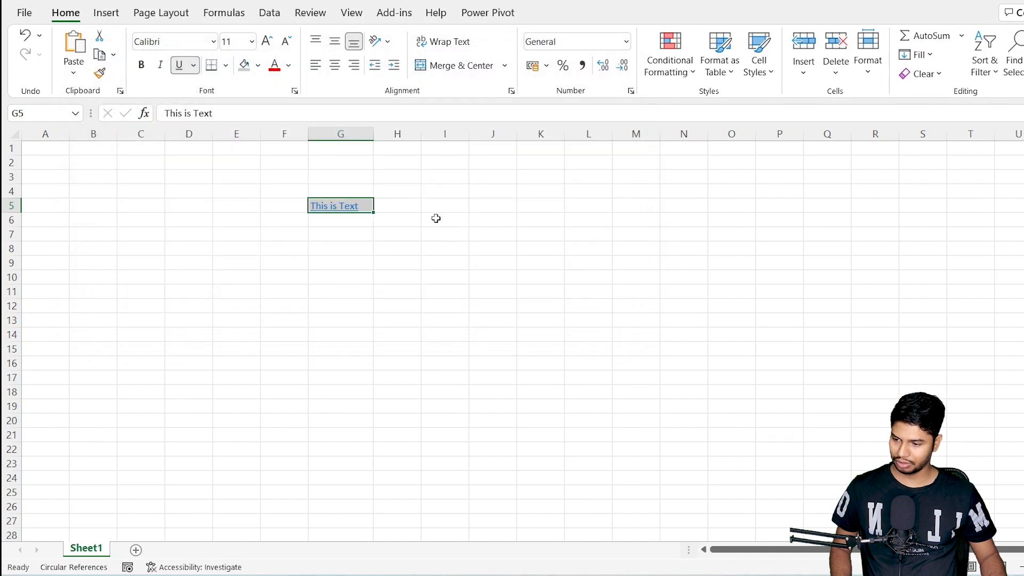
Step: Test the hyperlink in G5 by following it, and select the cell again to inspect its look
left_click(442, 217)
left_click(348, 210)
left_click(400, 213)
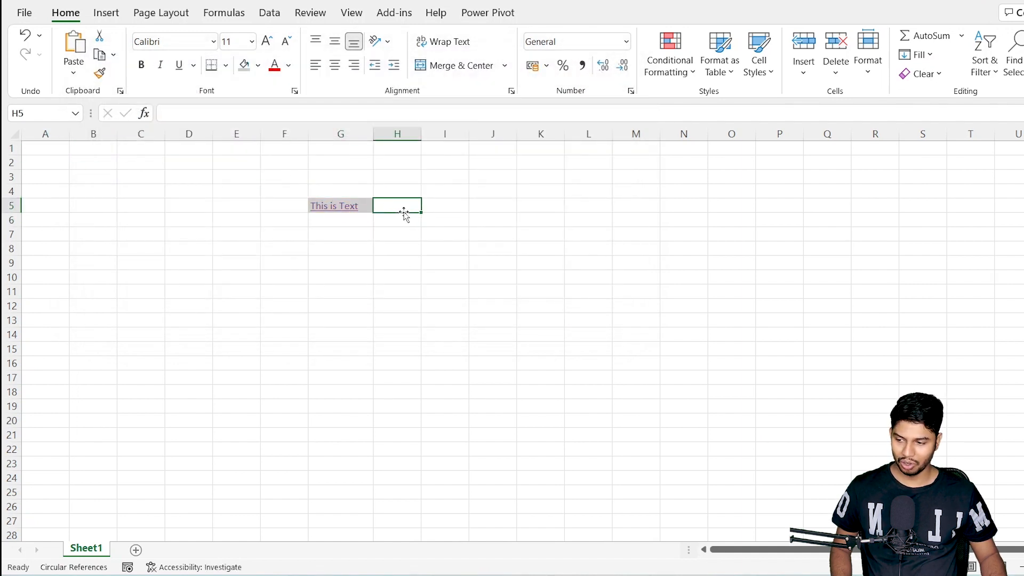
key("Left")
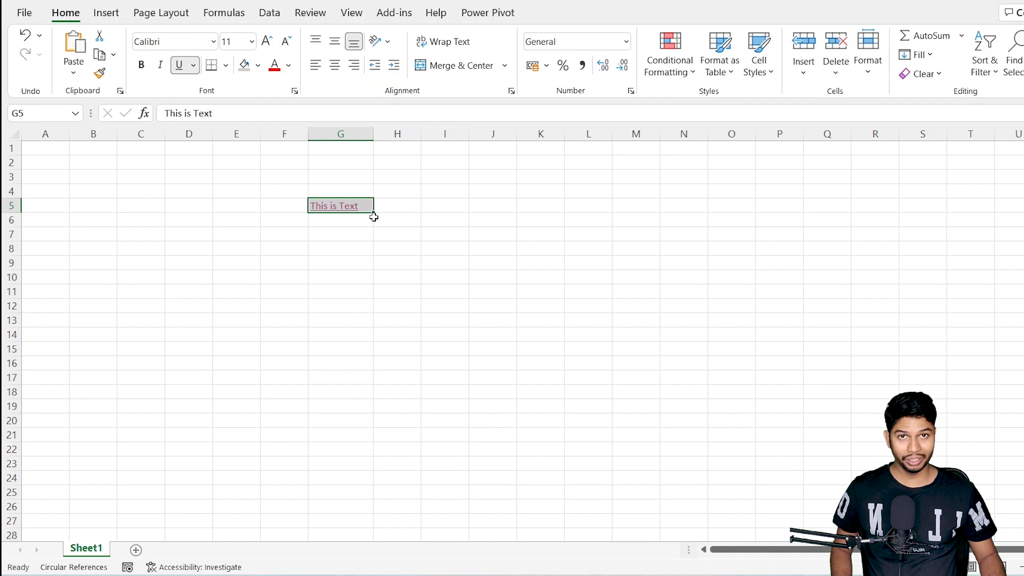
left_click(533, 206)
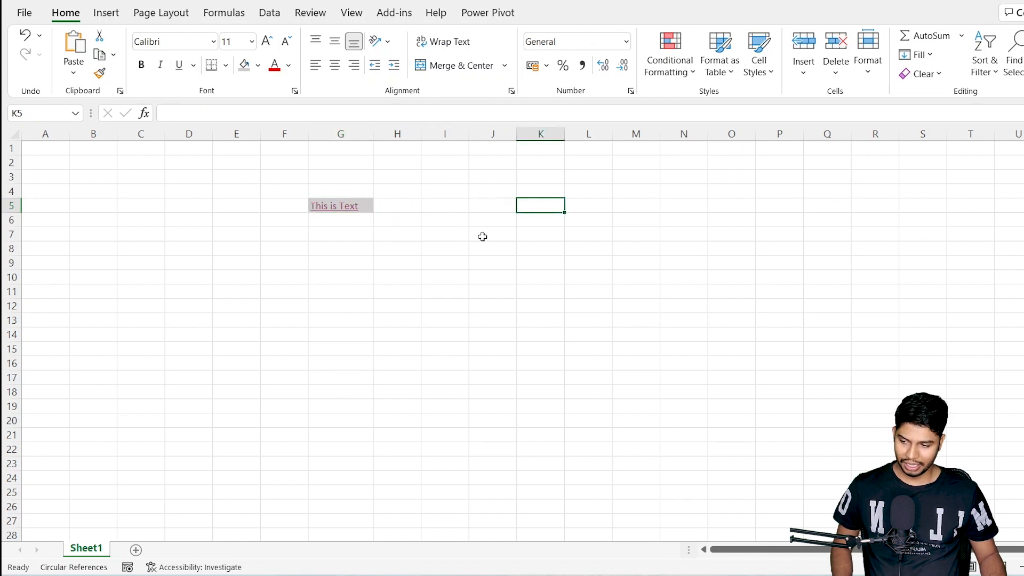
Step: Copy cell G5 with everything in it to J5 and widen column J to fit the text
left_click(366, 206)
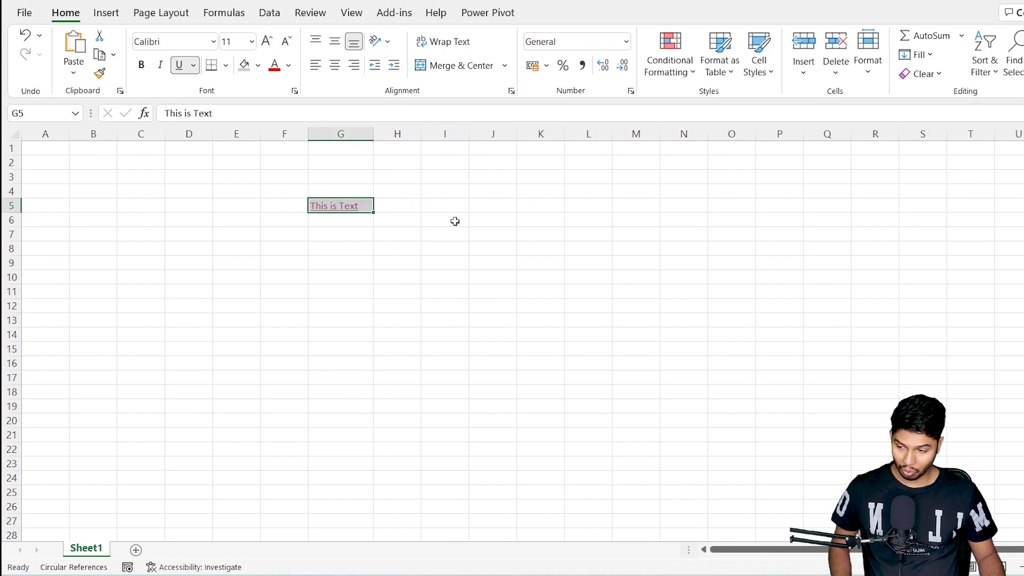
key("ctrl+c")
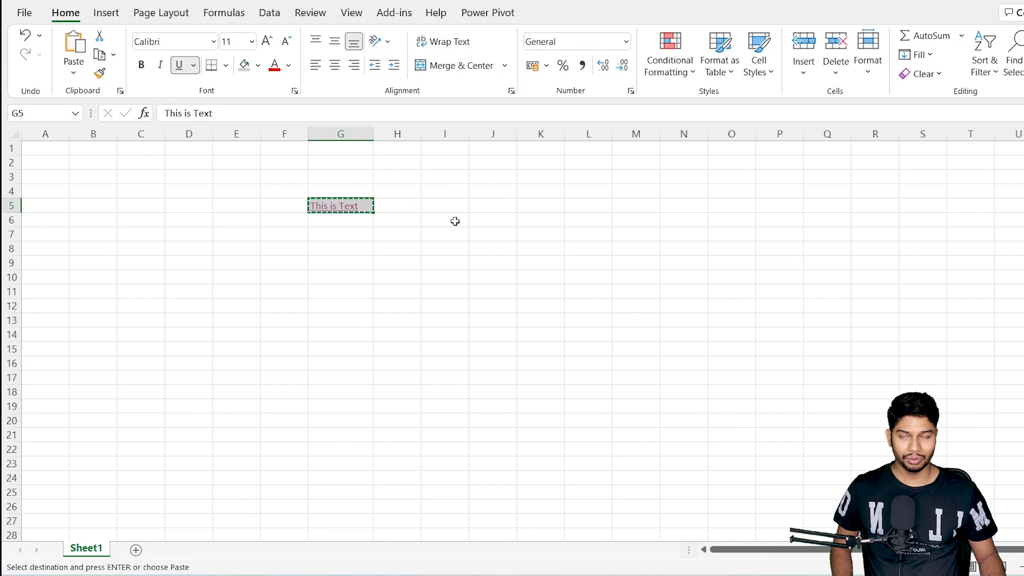
left_click(491, 206)
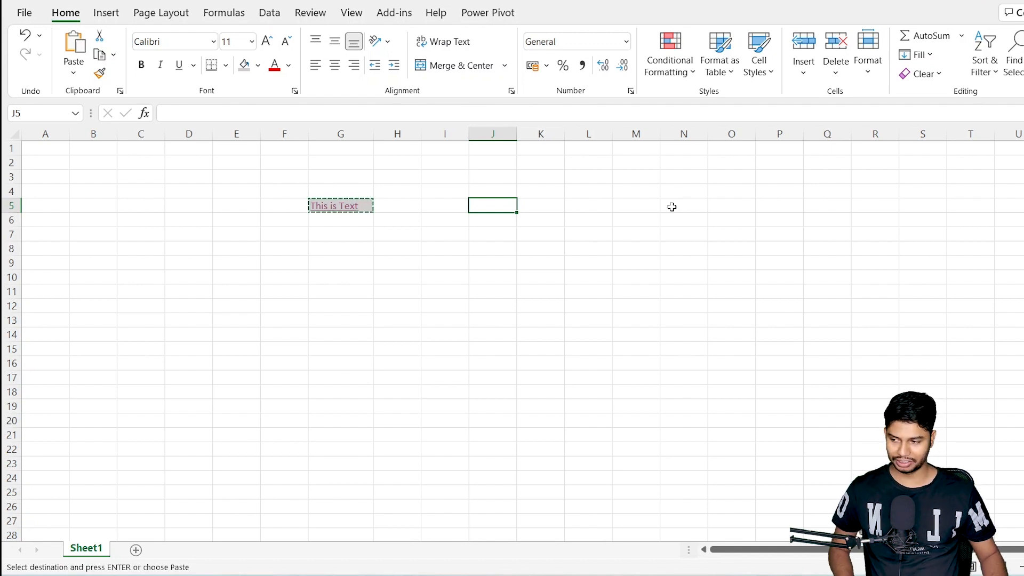
left_click(79, 48)
left_click_drag(519, 138, 559, 134)
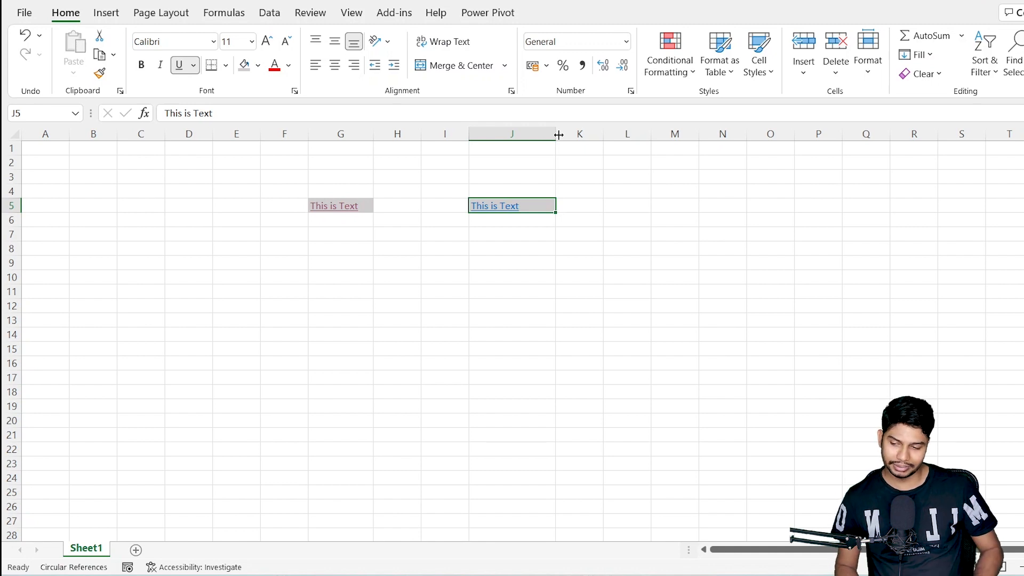
Step: Copy cell G5 and use Paste Special to paste only its Values into G8
key("Left")
key("Left")
key("Left")
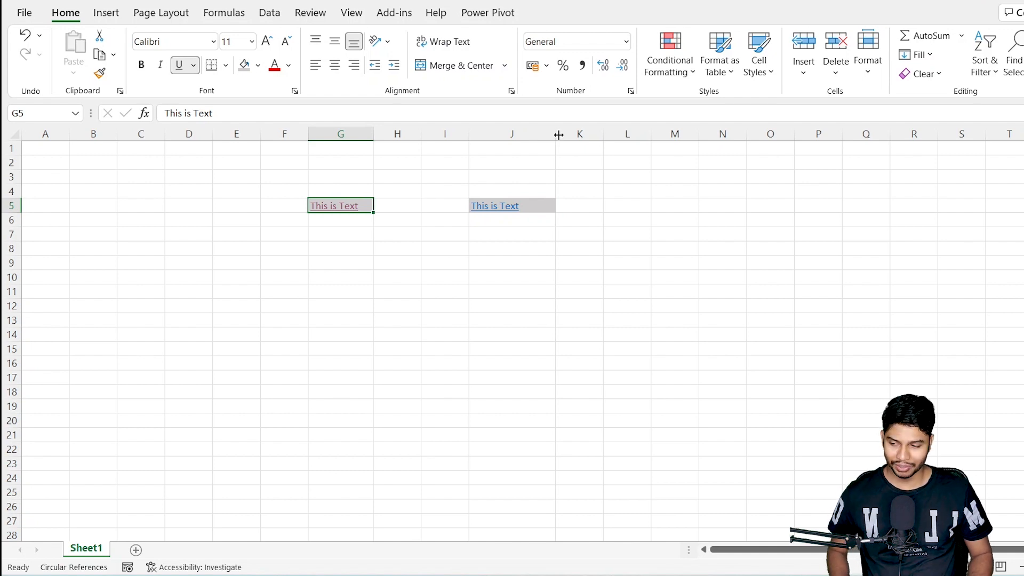
key("ctrl+c")
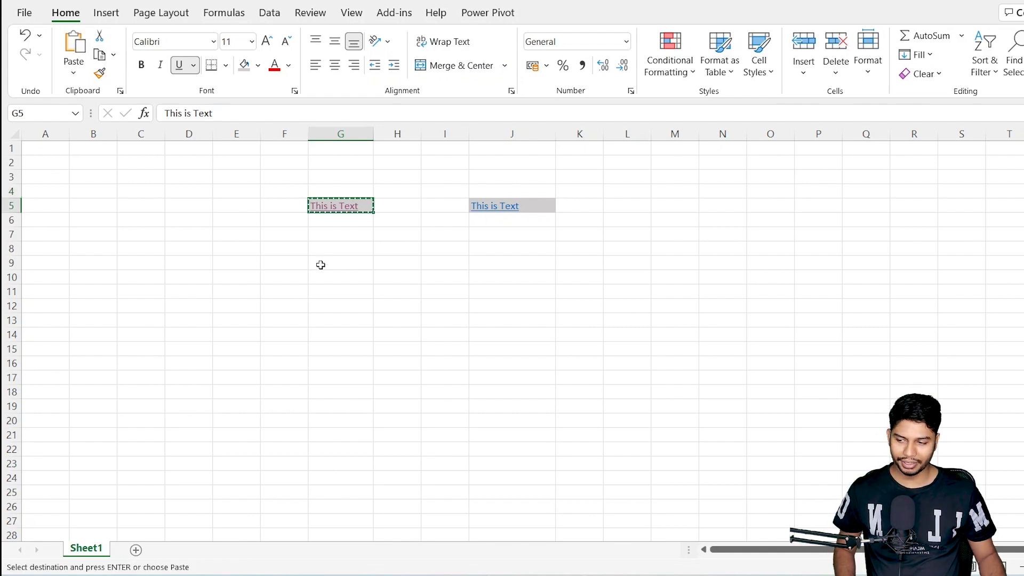
left_click(341, 254)
left_click(74, 72)
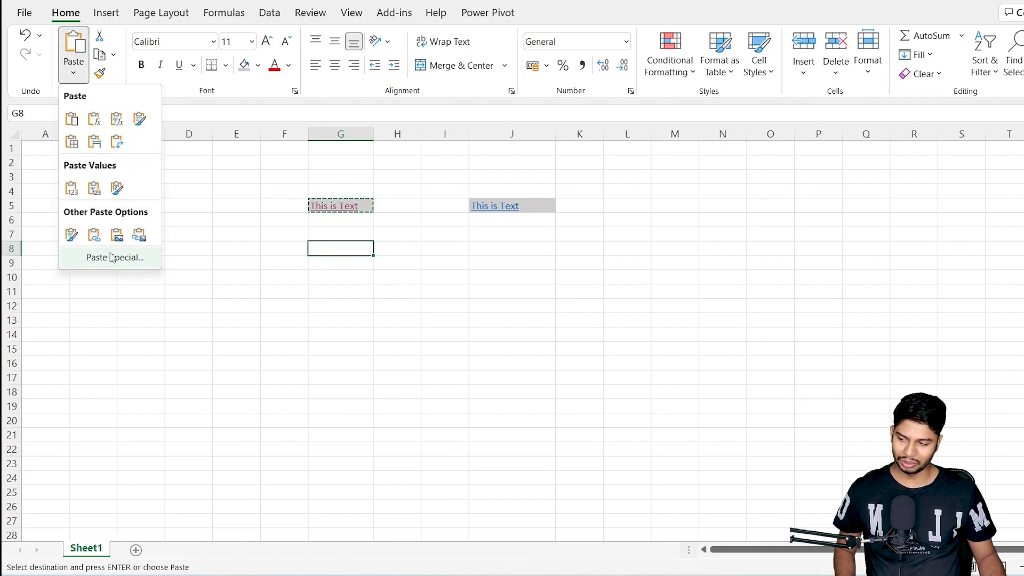
left_click(107, 258)
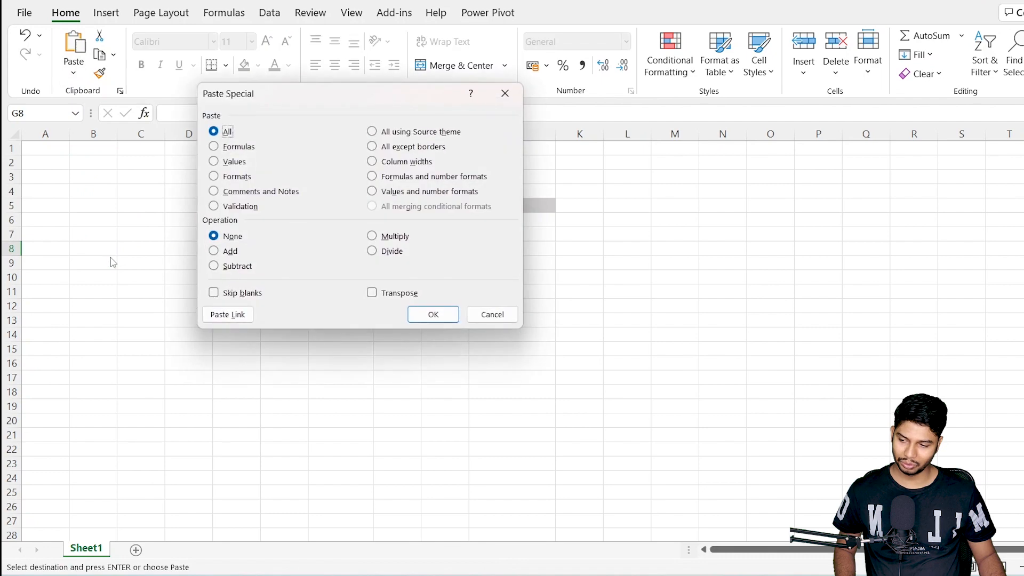
left_click_drag(301, 97, 675, 182)
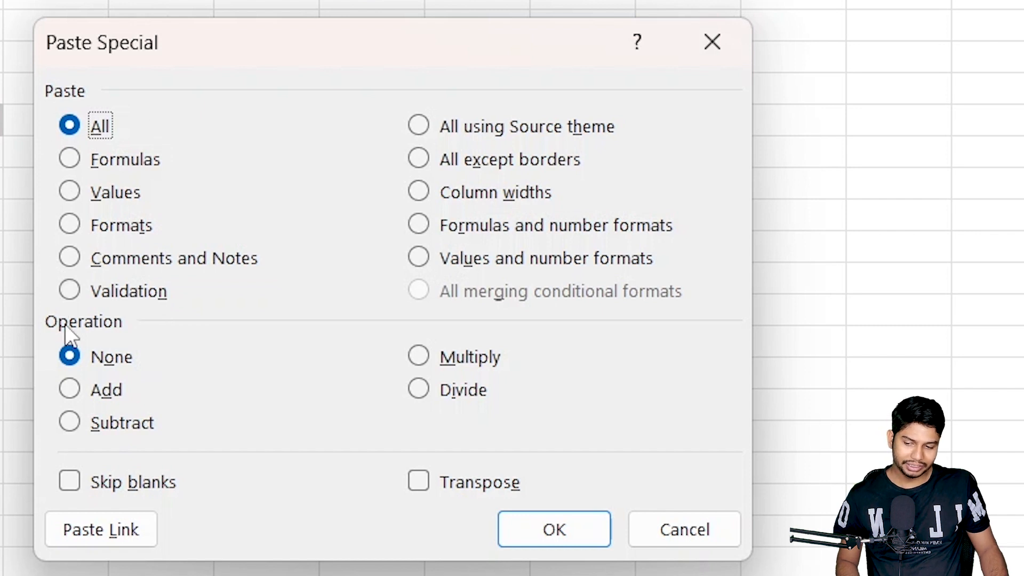
left_click(106, 193)
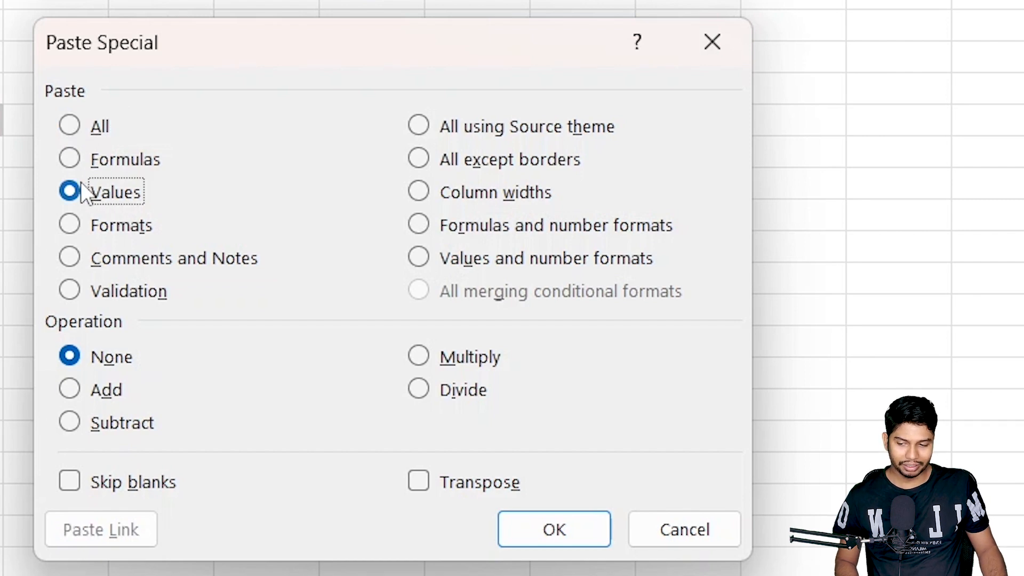
left_click(544, 534)
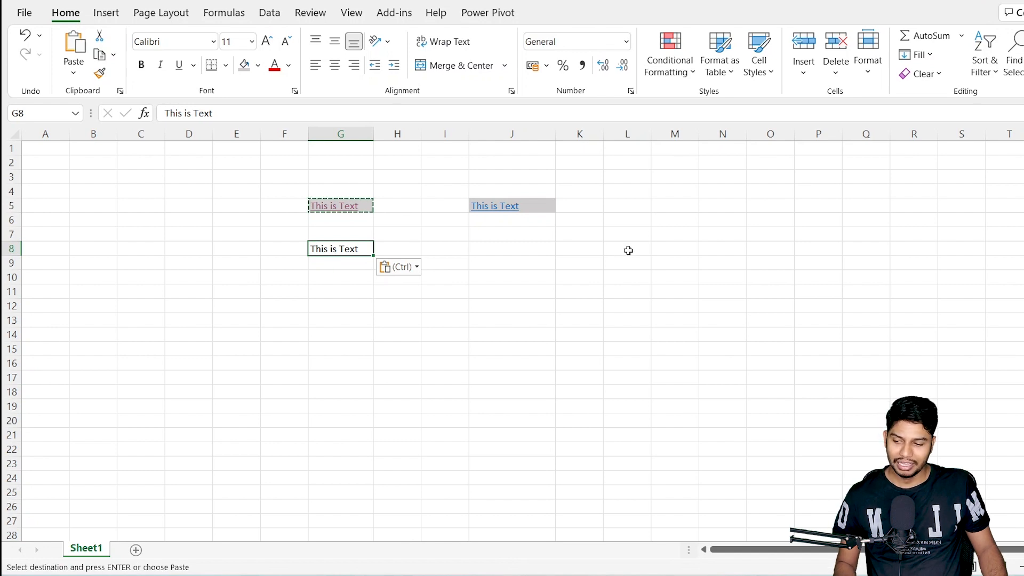
key("Escape")
left_click(241, 231)
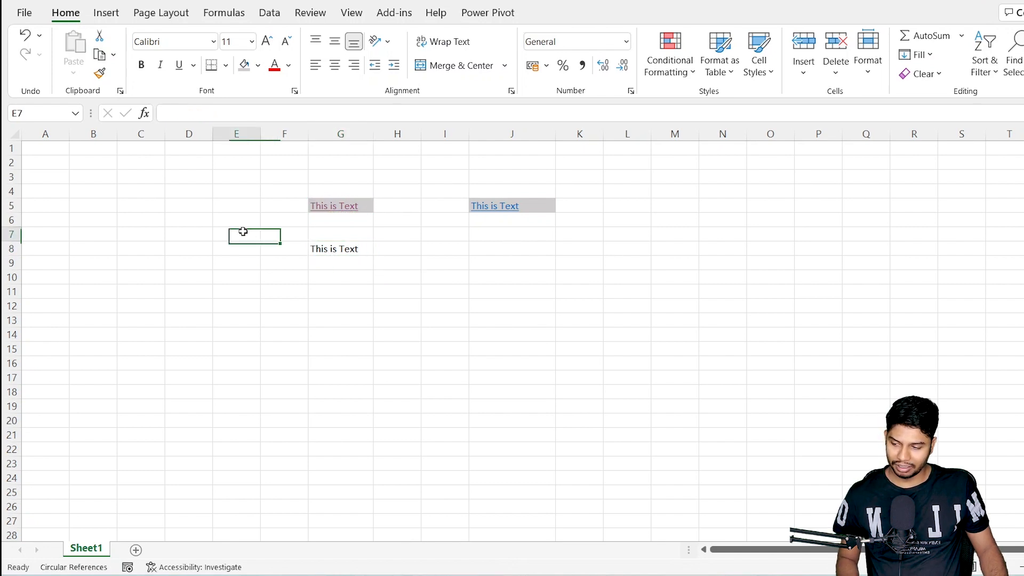
Step: Copy cell G5 again and use Paste Special to apply only its Formats to G8
left_click(359, 209)
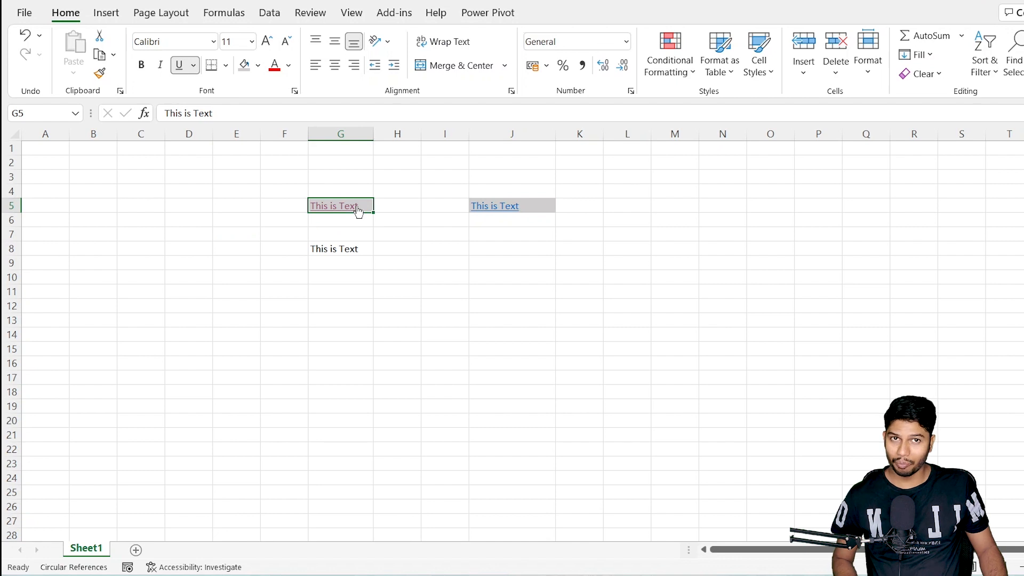
left_click(99, 55)
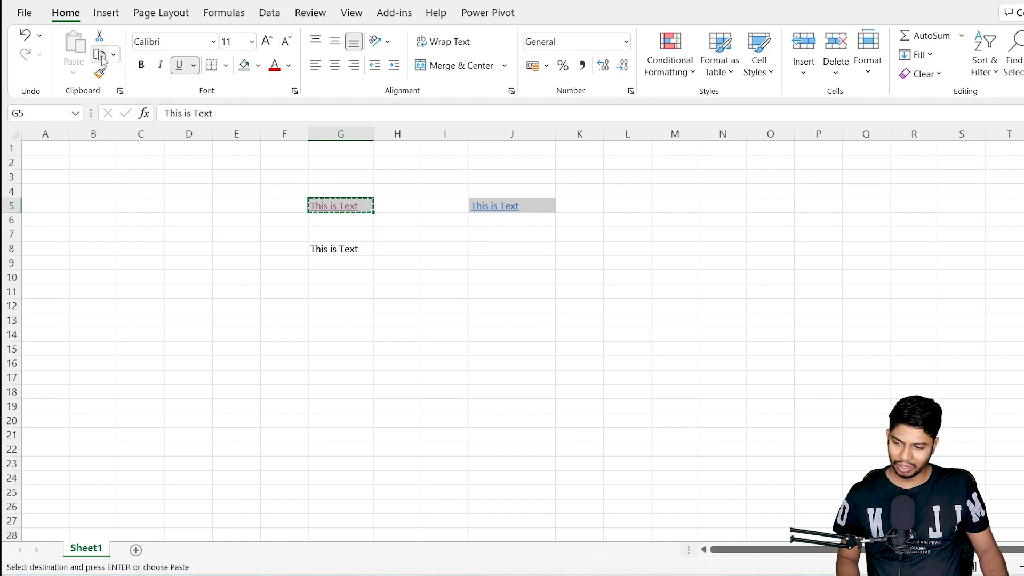
left_click(336, 256)
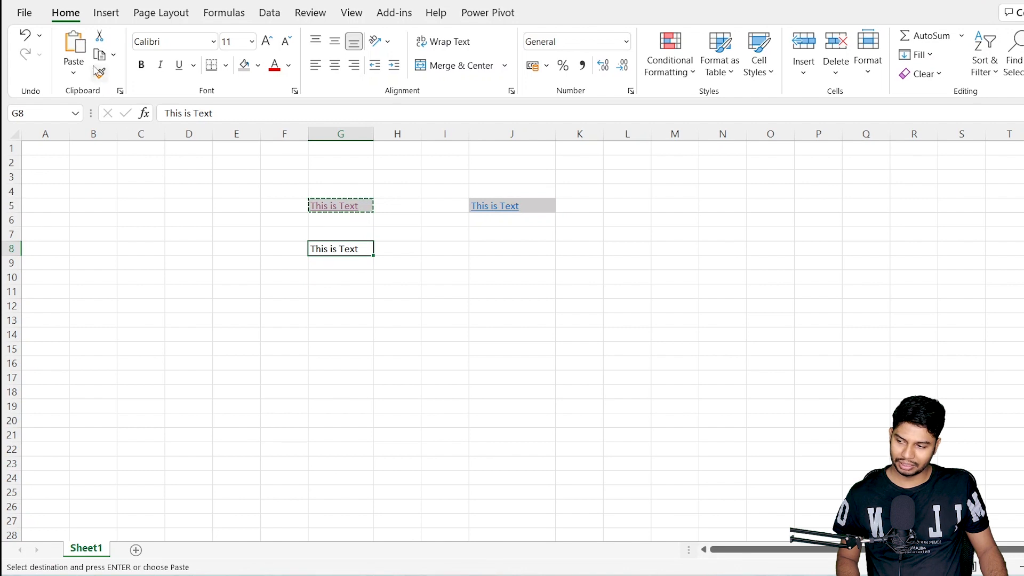
left_click(74, 73)
left_click(112, 259)
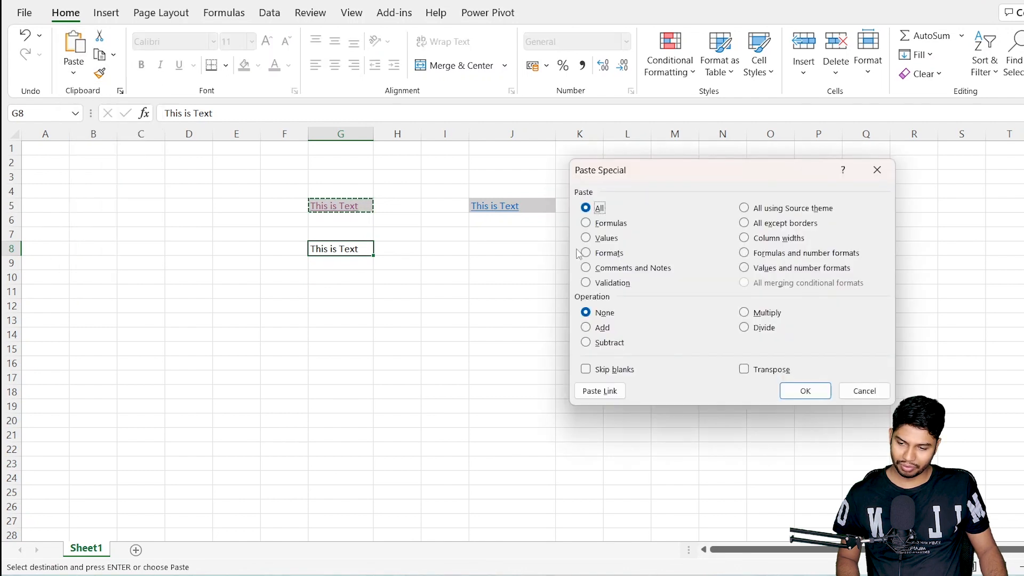
left_click(609, 253)
left_click(800, 391)
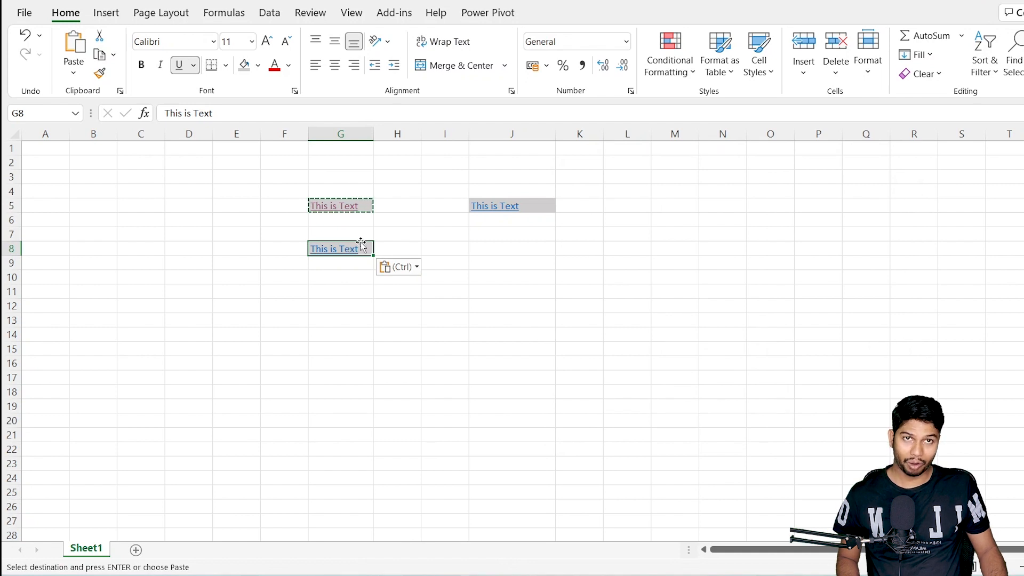
Step: Copy the formatted cell G8
left_click(99, 56)
left_click(74, 69)
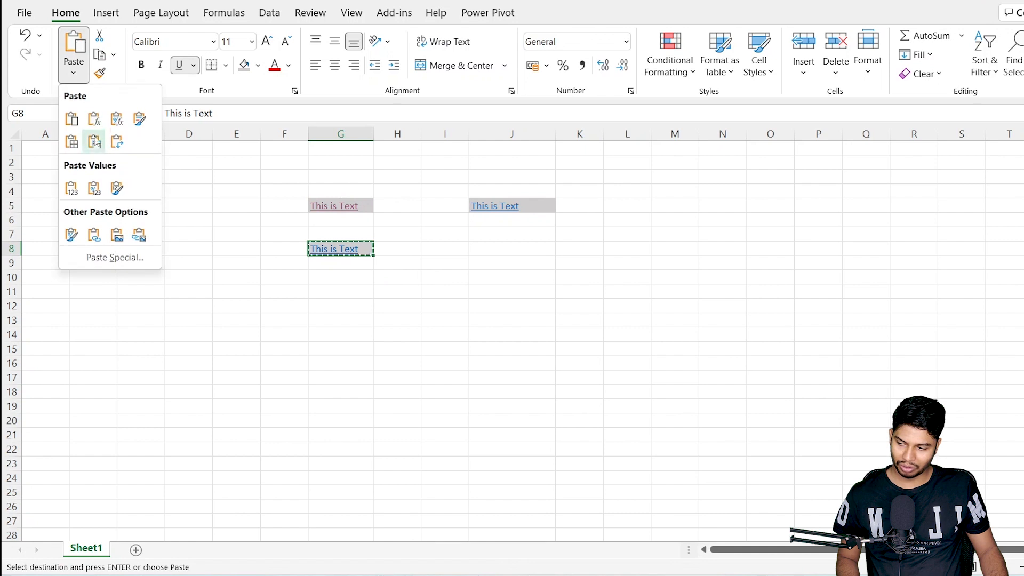
left_click(115, 257)
left_click(864, 388)
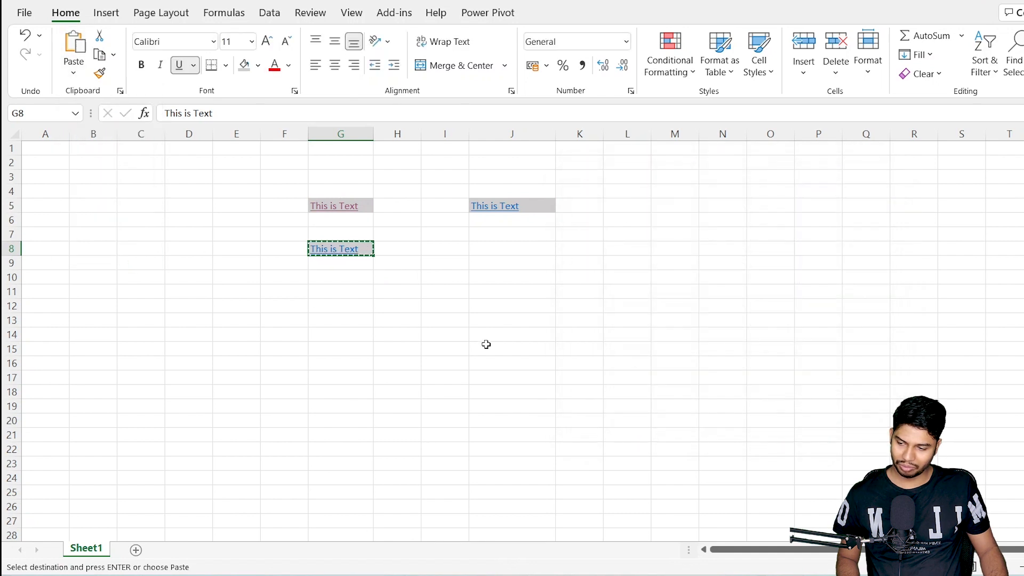
Step: Use Paste Special to paste only the copied cell's Formats into the empty cell G13
left_click(341, 291)
left_click(345, 319)
left_click(75, 78)
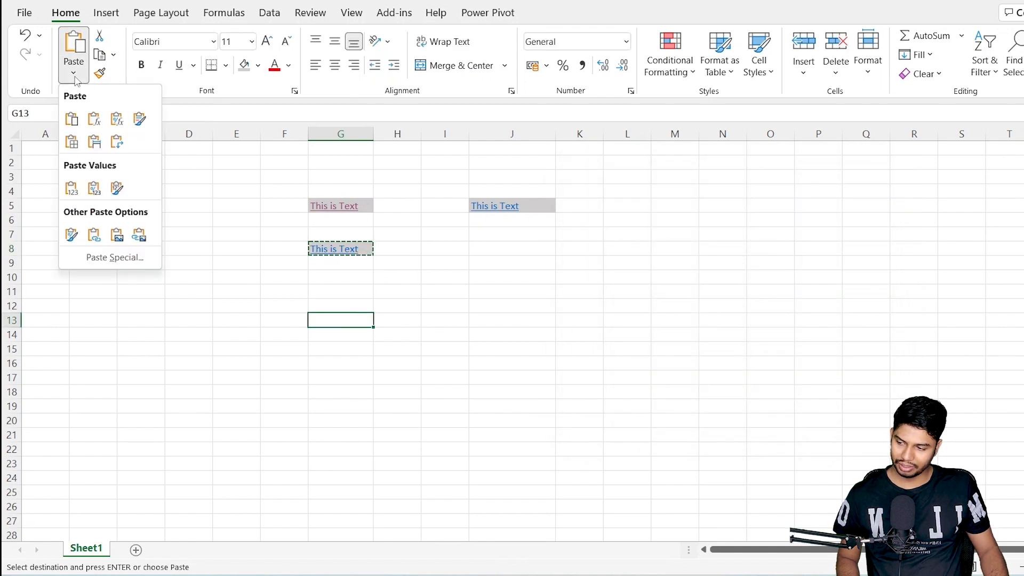
left_click(113, 257)
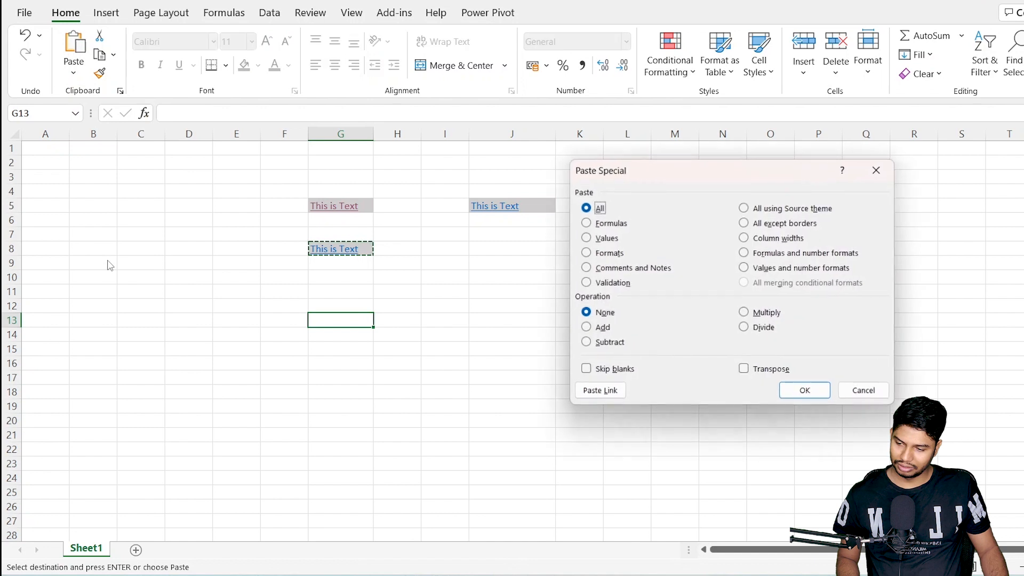
left_click(609, 253)
left_click(802, 390)
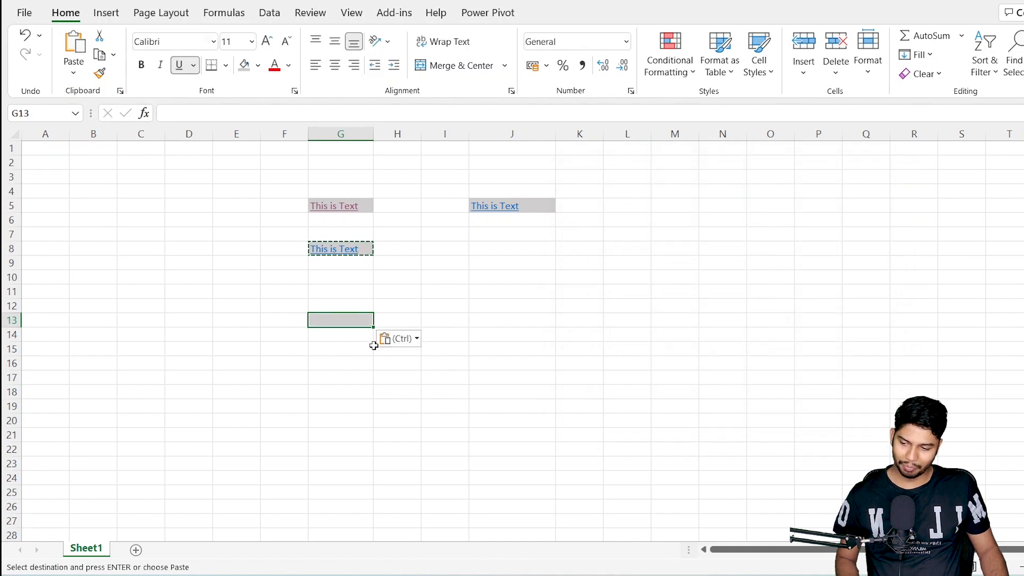
Step: Enter the test text "bvfhd" in the formatted cell G13
key("Escape")
type("bvfhd")
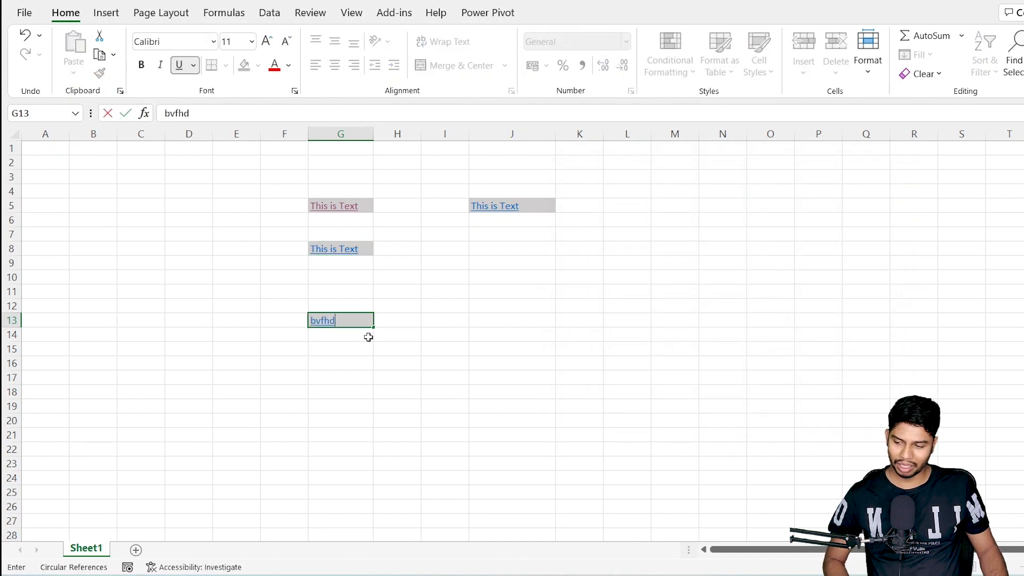
key("ctrl+shift+Left")
key("Right")
key("Left")
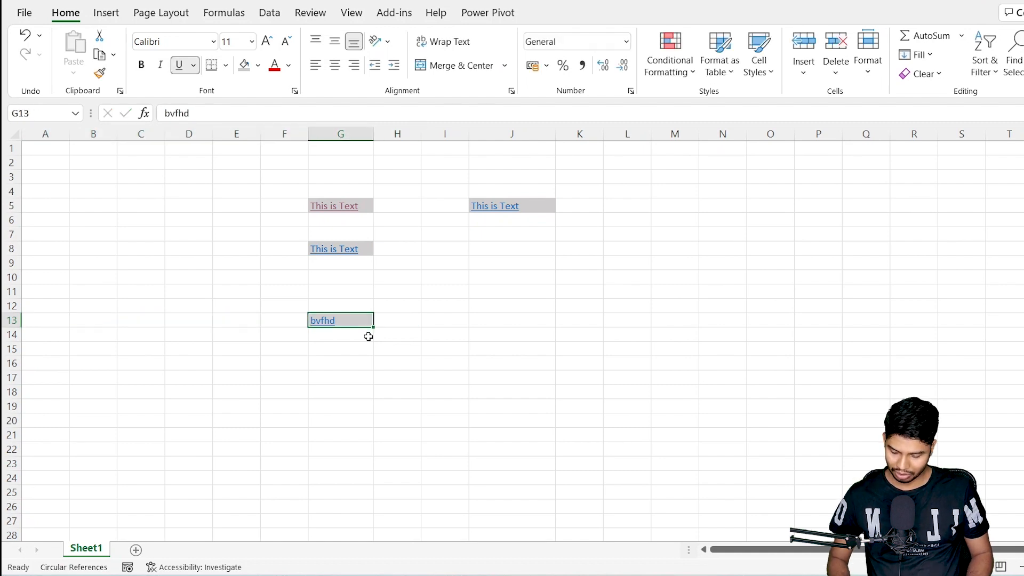
Step: Replace the text in the formatted cell G13 with a person's first name
type("Gulshan")
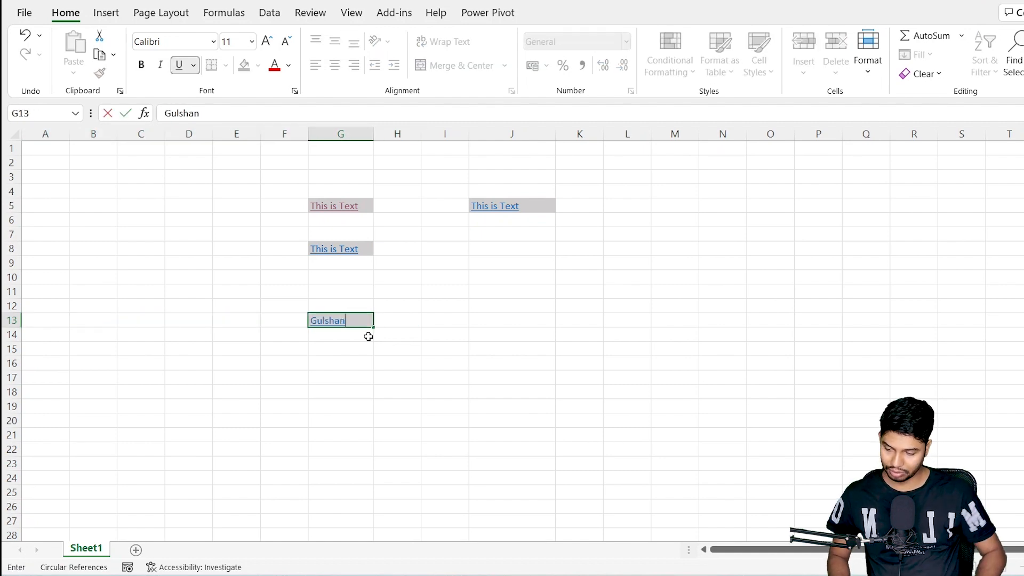
key("Return")
left_click(405, 315)
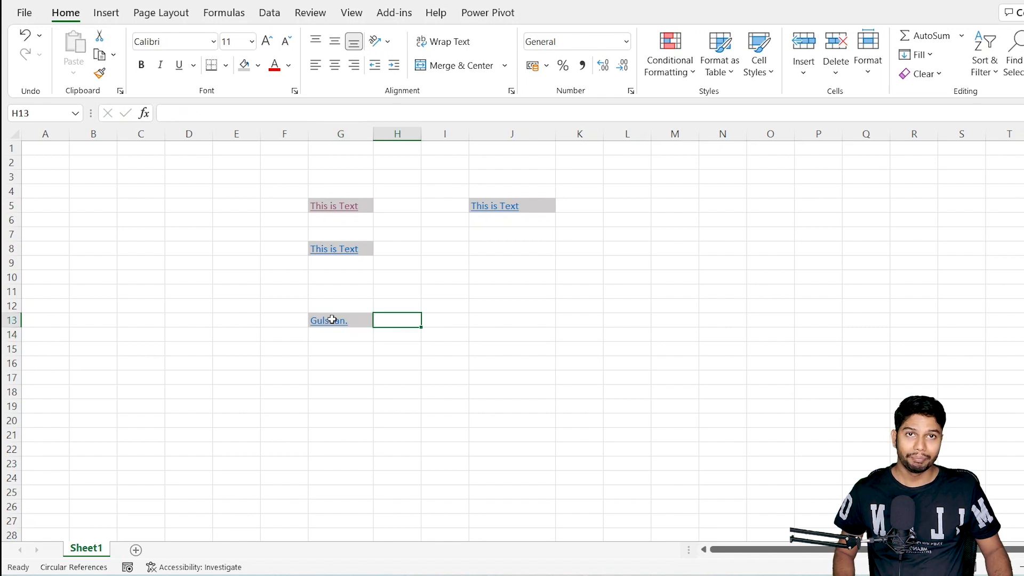
left_click(409, 293)
Step: Enter the numbers 10 in cell I9 and 20 in cell I10
left_click(461, 265)
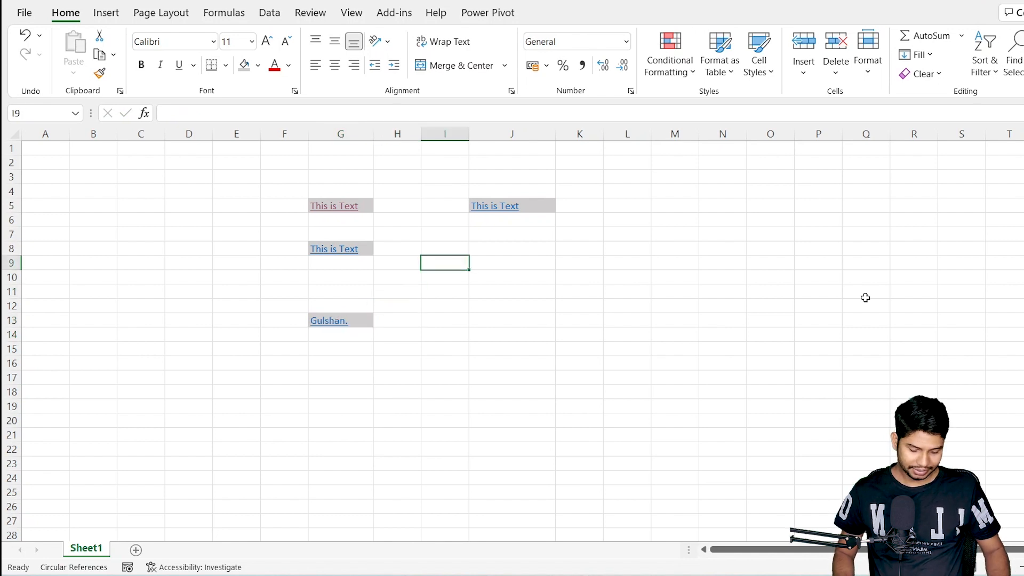
type("=")
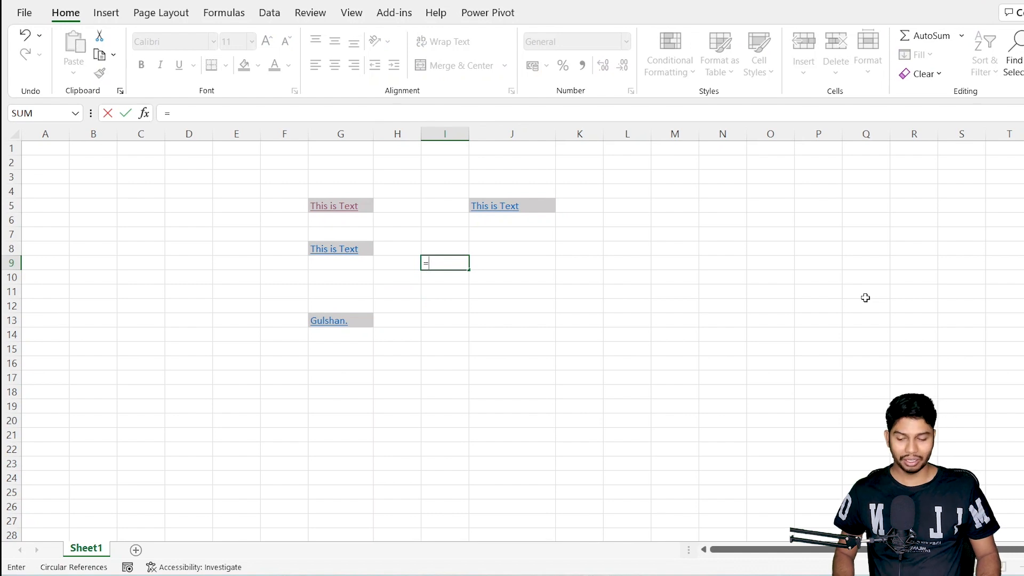
key("BackSpace")
type("10")
key("Return")
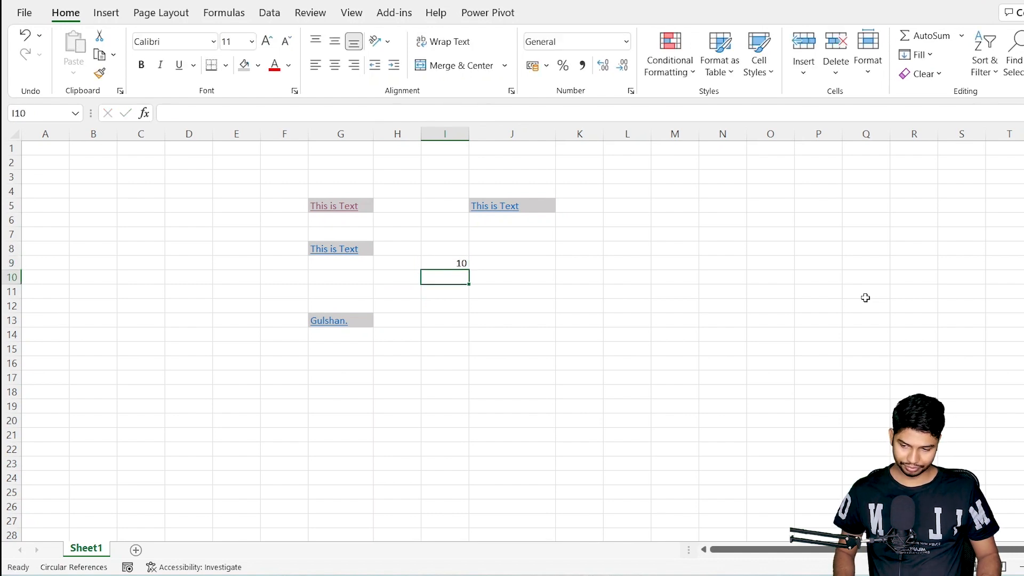
type("20")
key("Return")
Step: Total I9:I10 in cell I11 with a SUM formula
type("=sum")
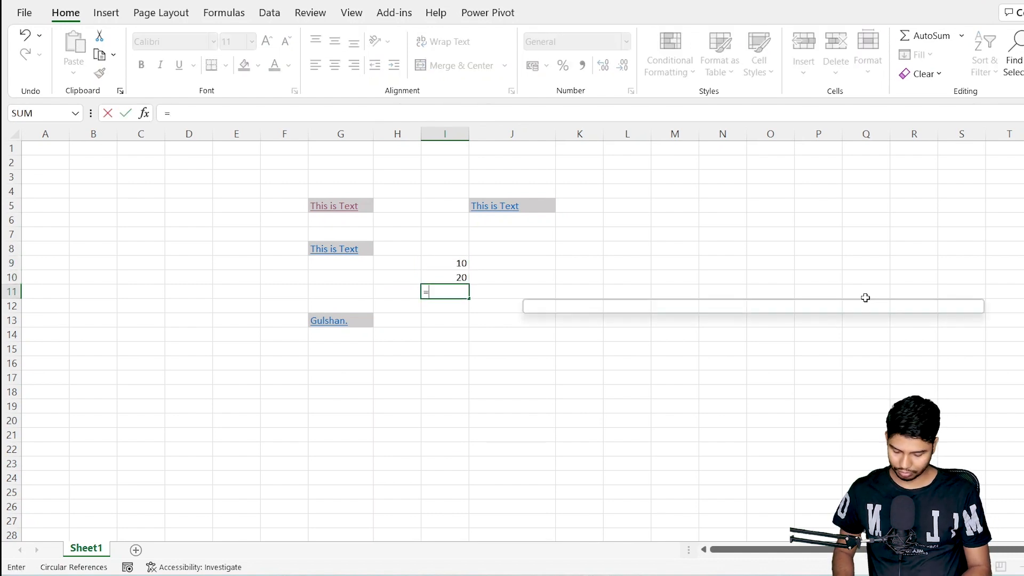
key("Tab")
key("Up")
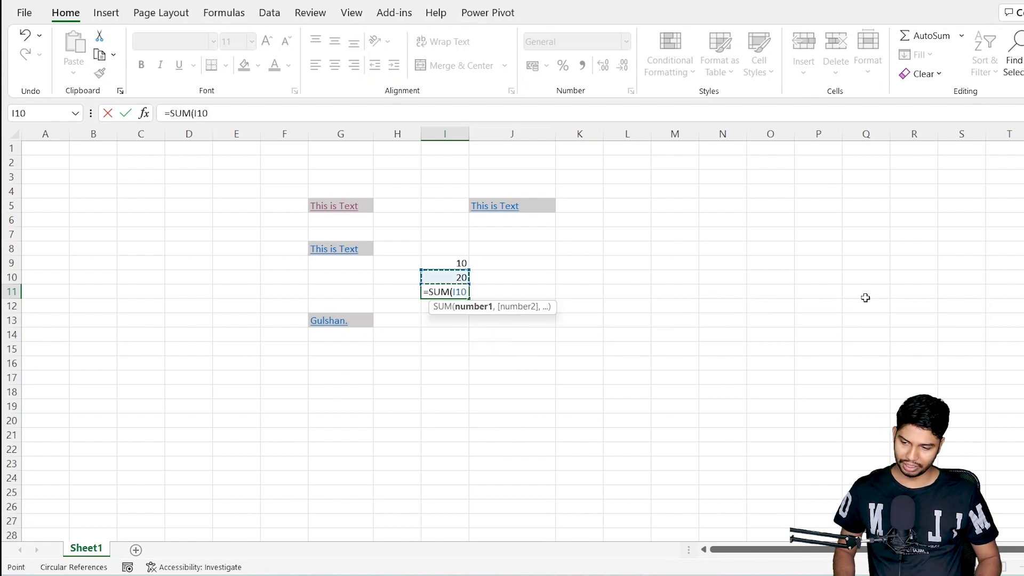
key("shift+Up")
key("Return")
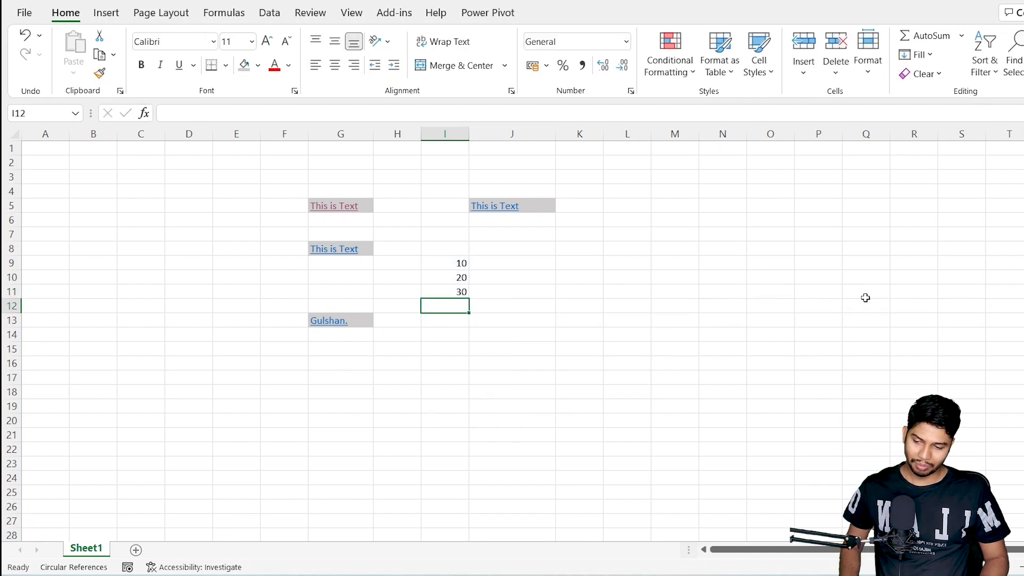
Step: Enter the numbers 23 in cell K9 and 63 in cell K10
key("Up")
key("Right")
key("Right")
key("Up")
key("Up")
type("23")
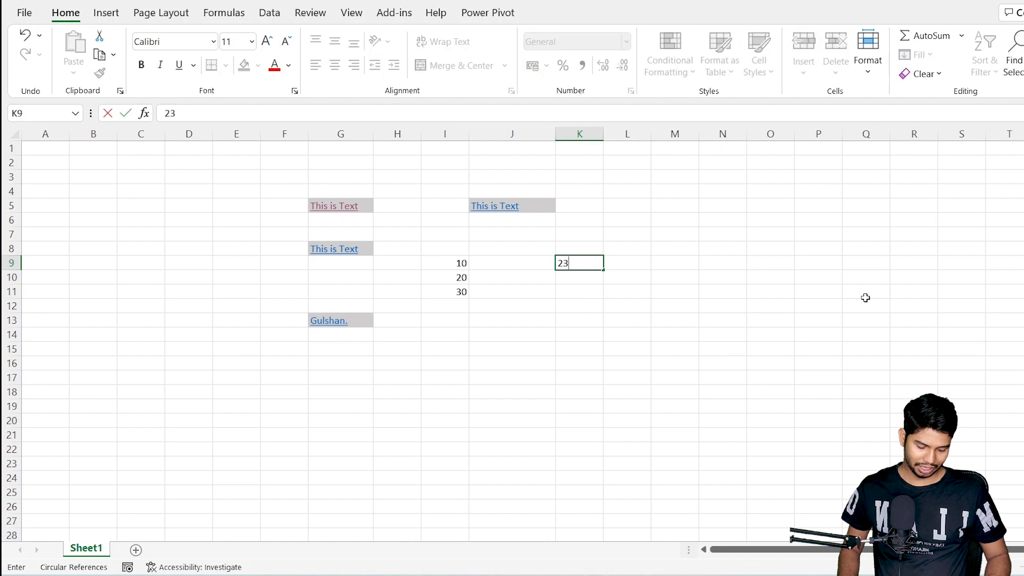
key("Return")
type("63")
key("Return")
key("Left")
key("Left")
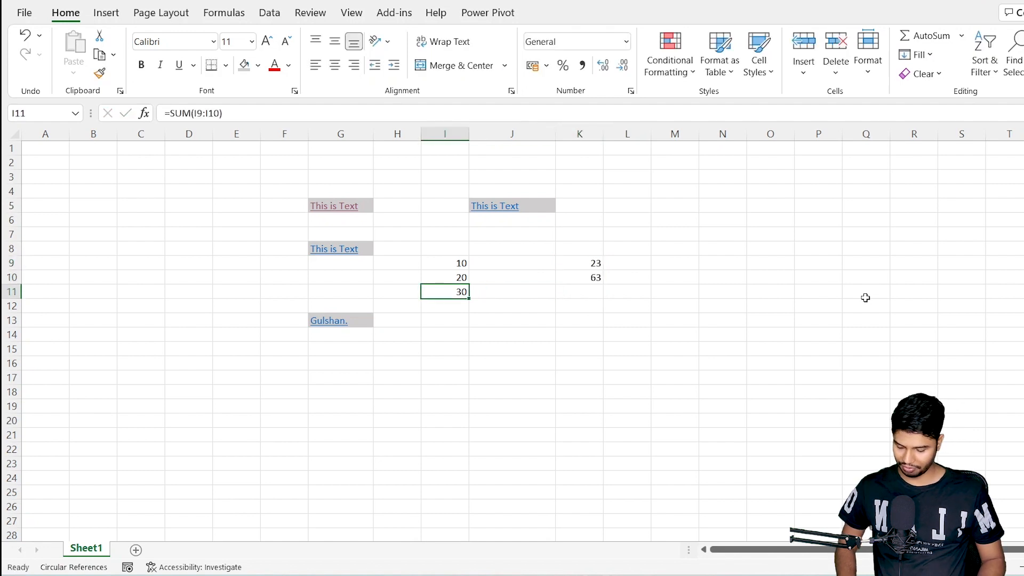
key("ctrl+c")
key("Right")
key("Right")
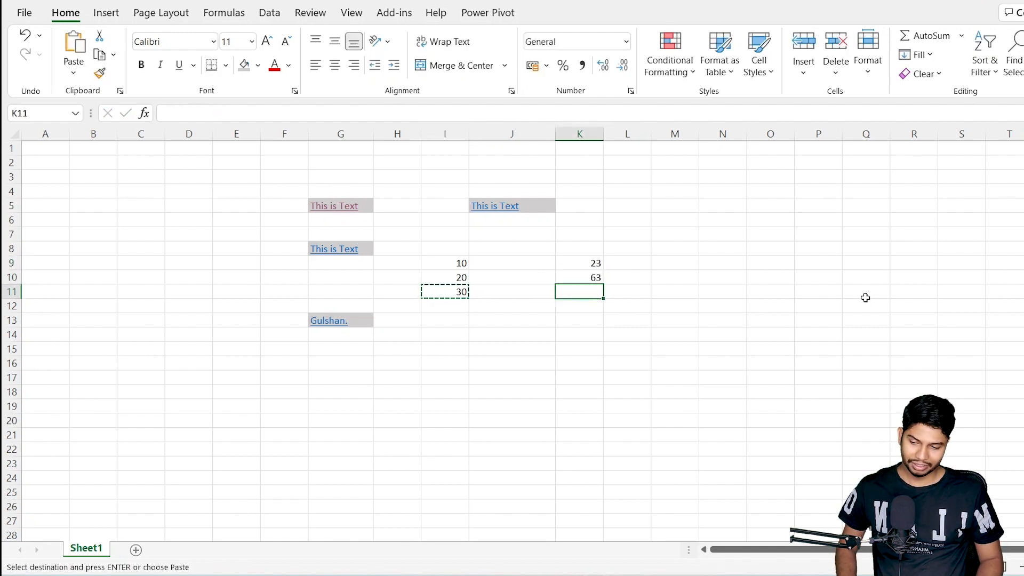
key("Left")
key("Left")
key("Escape")
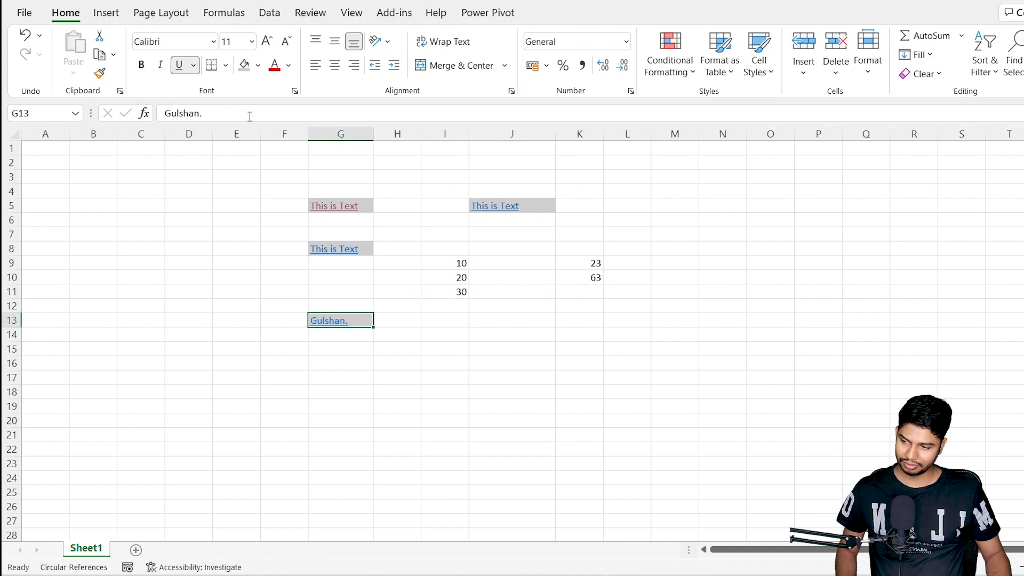
Step: Apply the grey fill and blue underlined text formatting of cell G13 to the sum cell I11
left_click(447, 292)
left_click(654, 345)
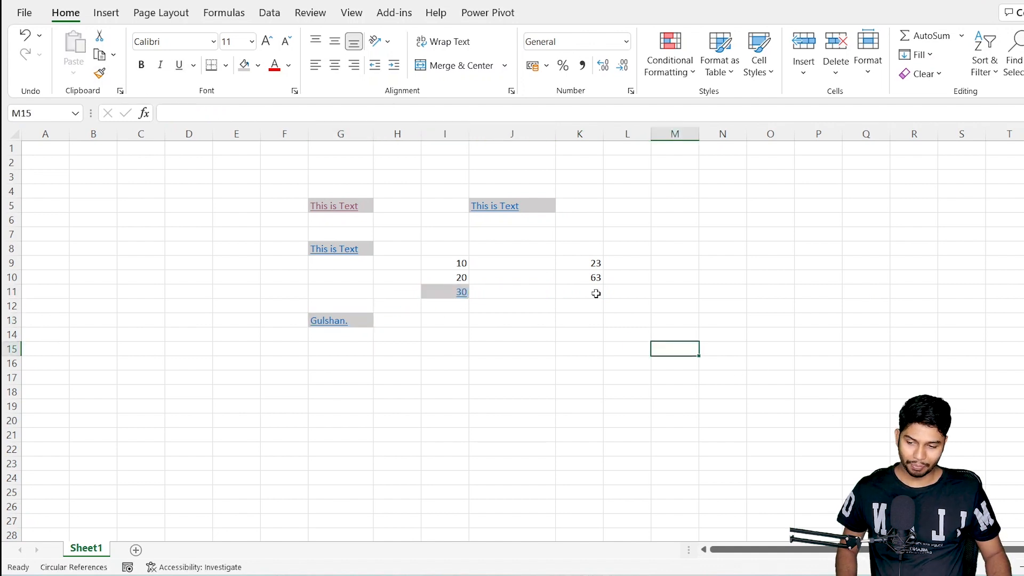
left_click(568, 293)
left_click(440, 294)
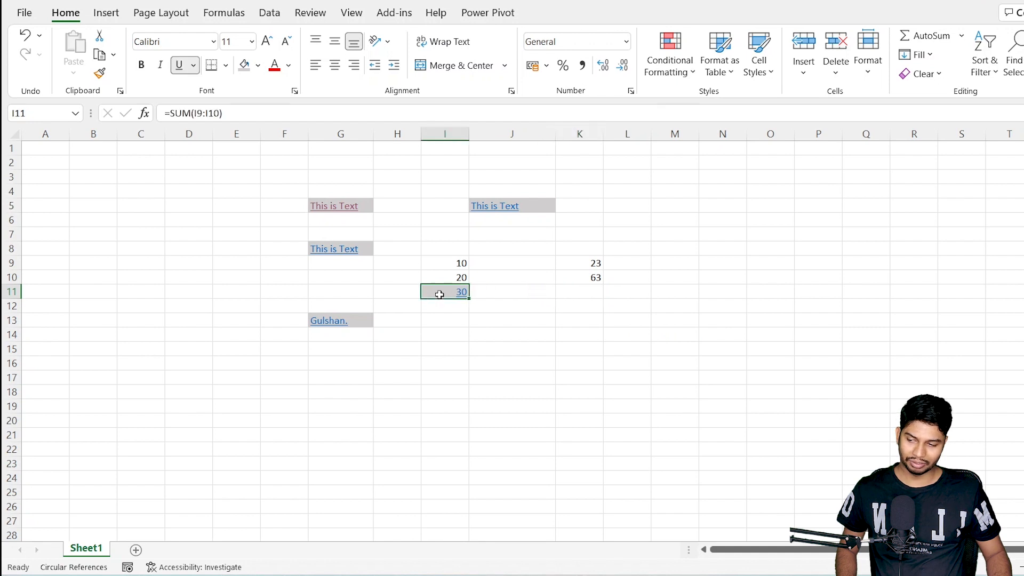
left_click(600, 295)
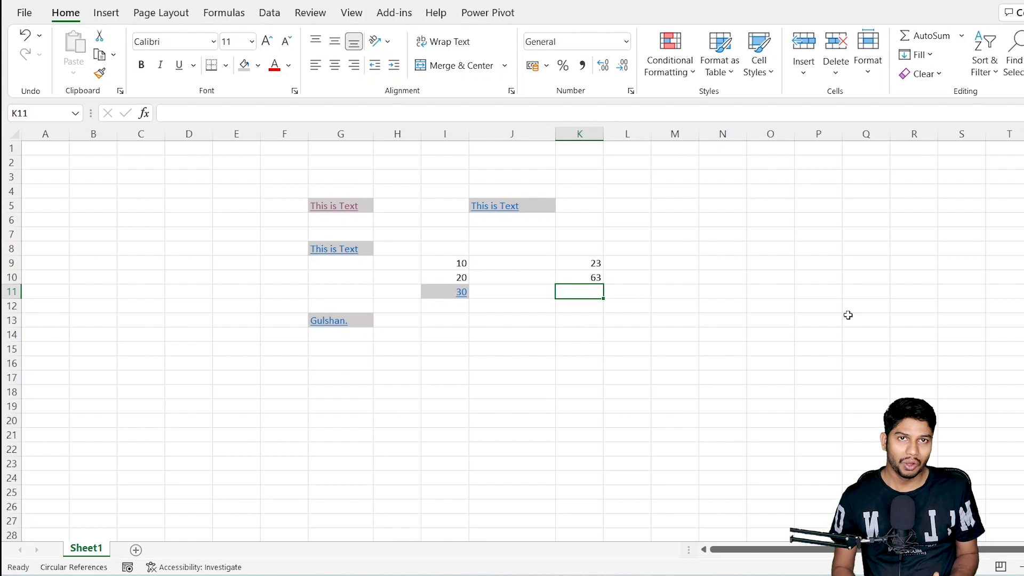
Step: Copy the formatted sum cell I11
key("Left")
key("Left")
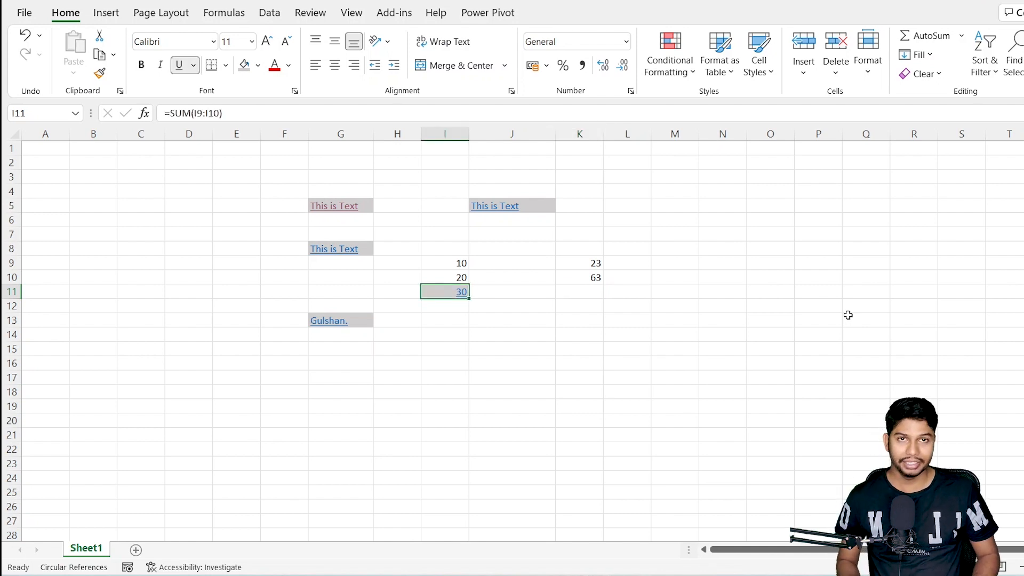
key("Up")
key("Down")
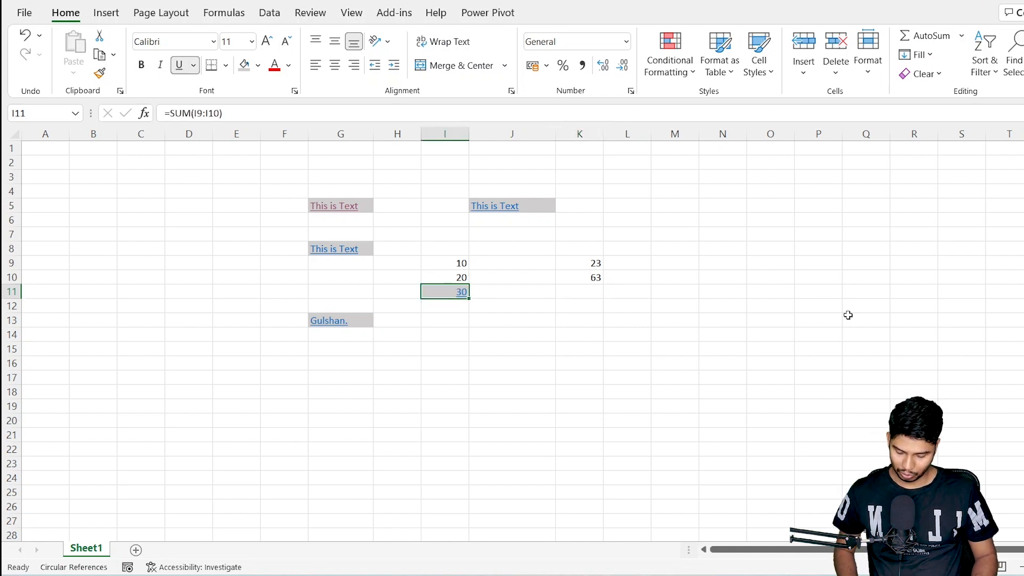
key("ctrl+c")
Step: Use Paste Special to paste only the copied cell's Formulas into K11, and check the resulting formula
key("Right")
key("Right")
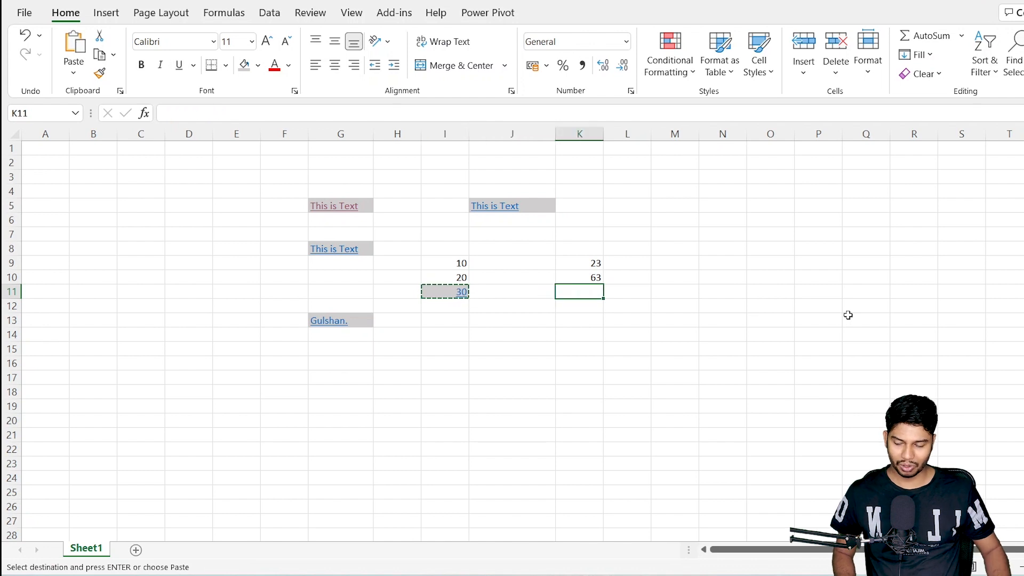
left_click(74, 73)
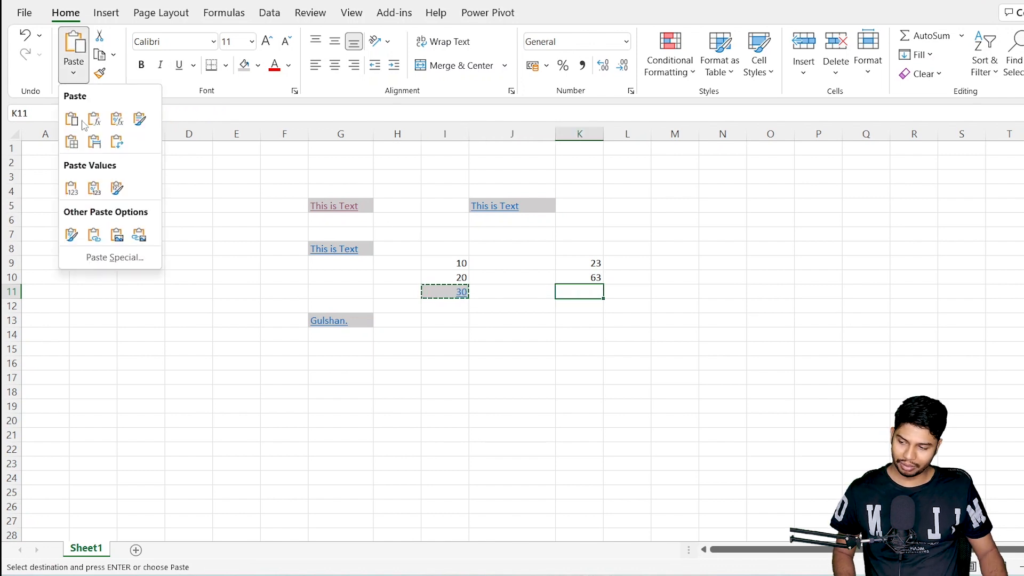
left_click(110, 259)
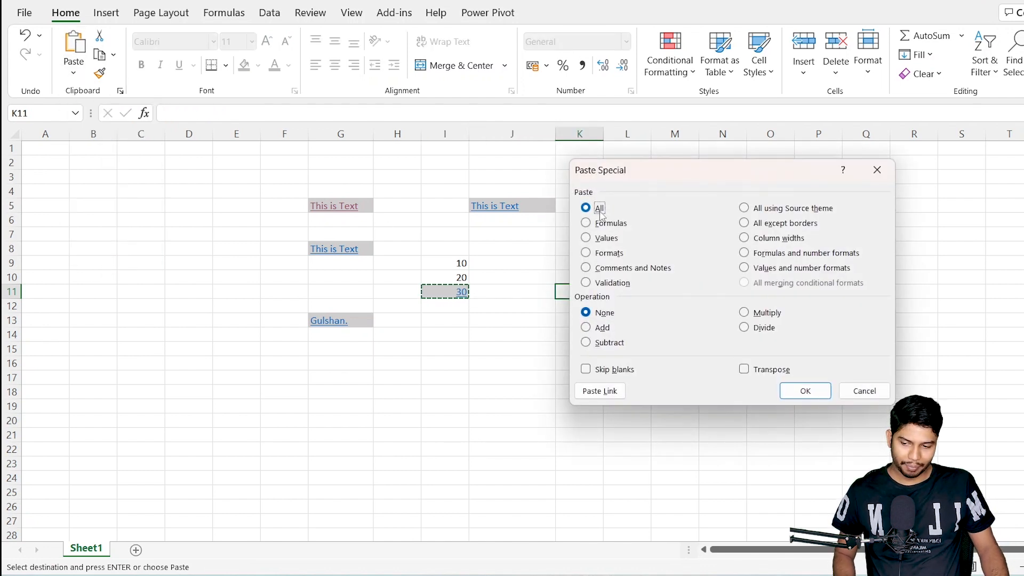
left_click(612, 227)
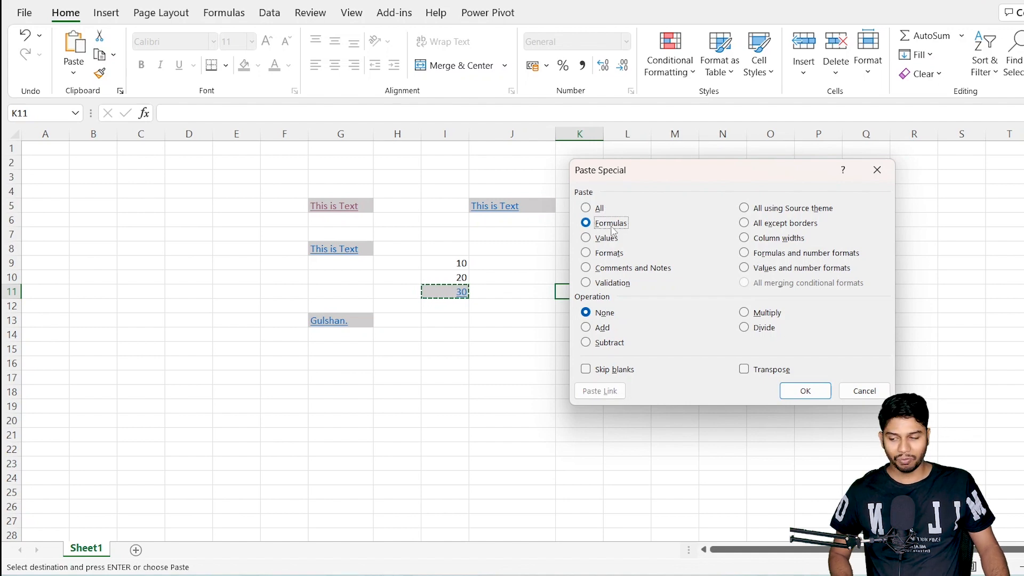
left_click(811, 390)
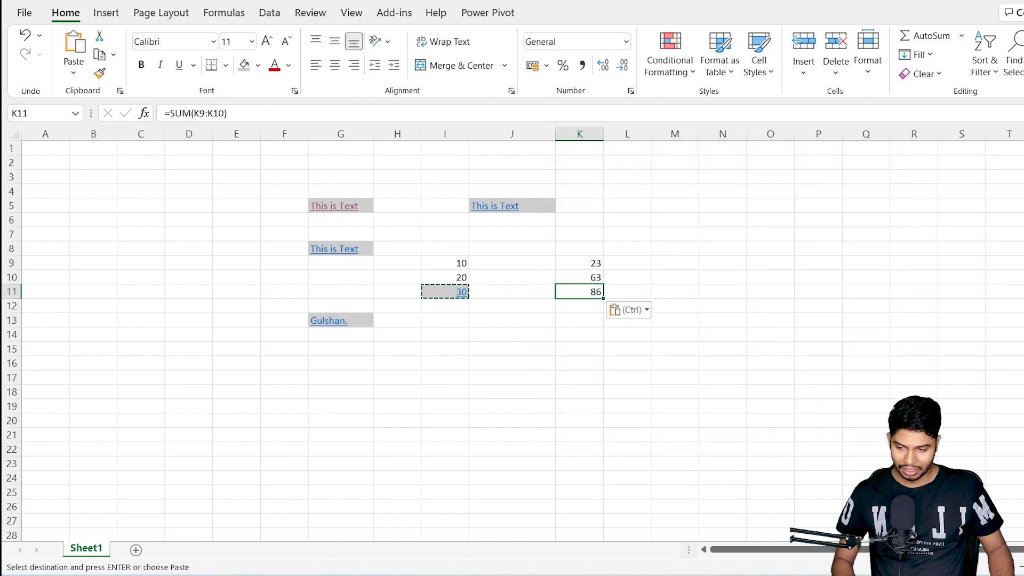
key("F2")
key("Return")
key("Up")
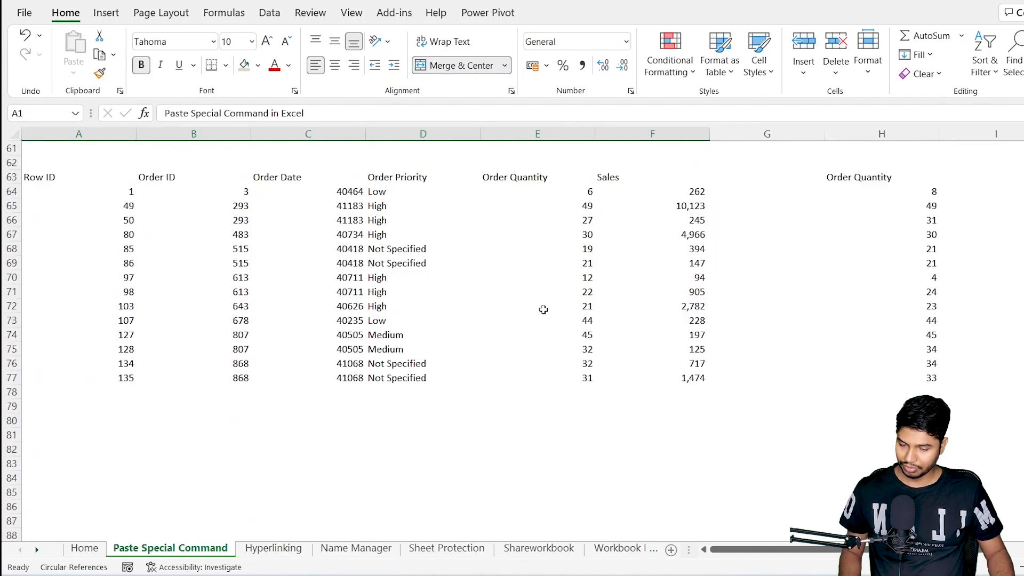
Step: Examine the order table and the separate quantity and yellow columns beside it on the Paste Special Command sheet
scroll(544, 309, "up", 1)
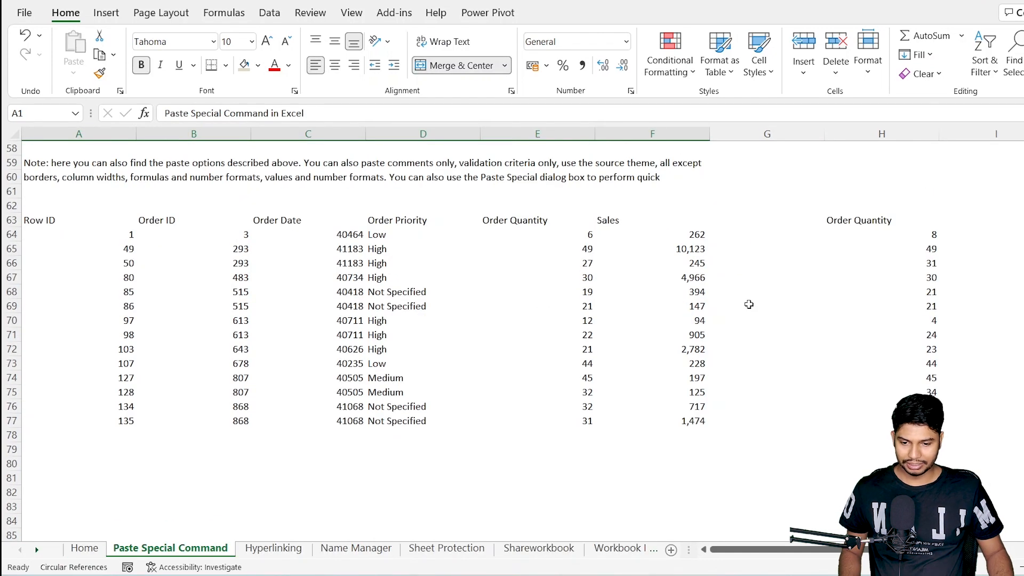
left_click(864, 261)
key("Up")
key("Up")
key("Up")
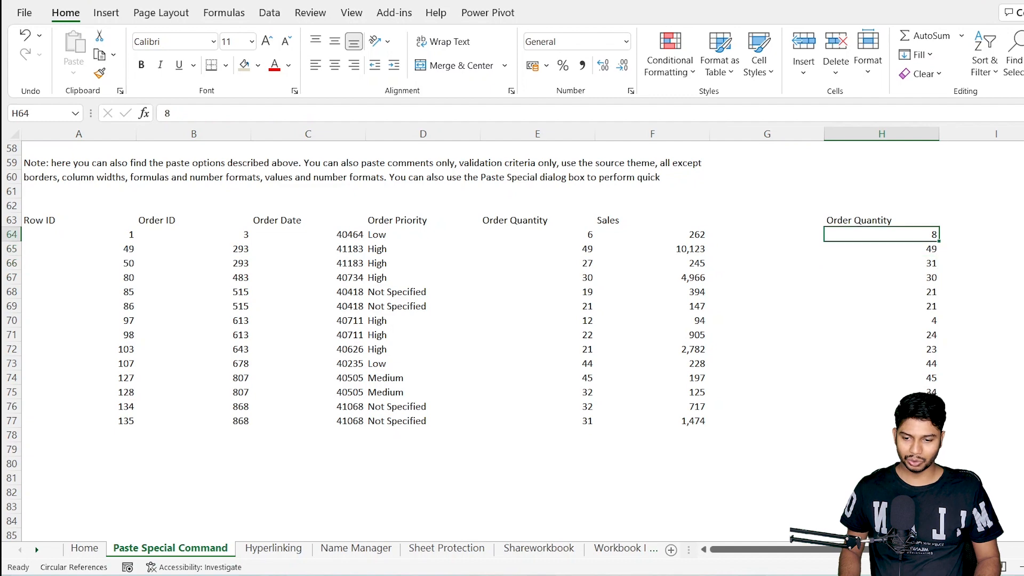
scroll(511, 320, "right", 5)
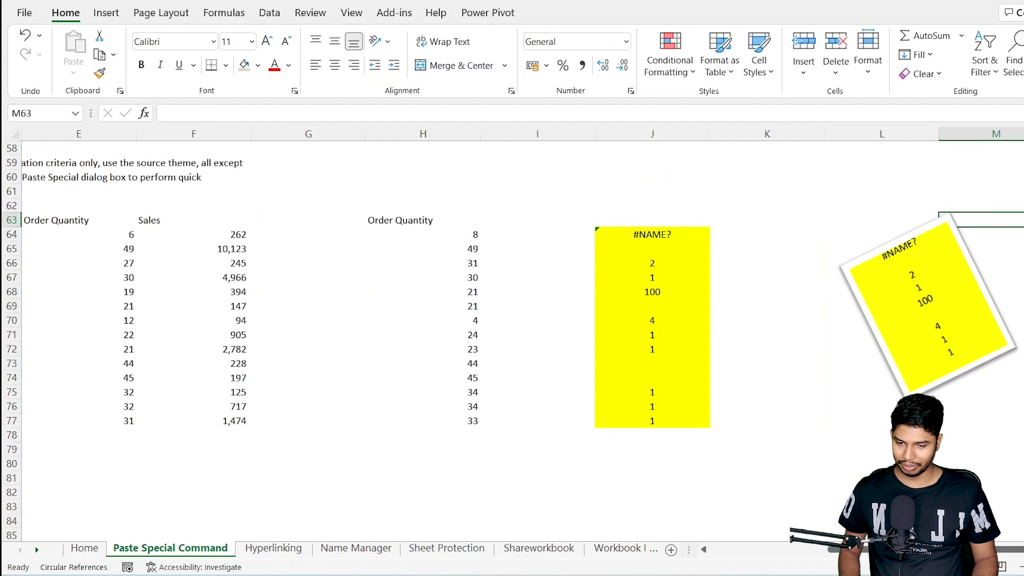
key("Home")
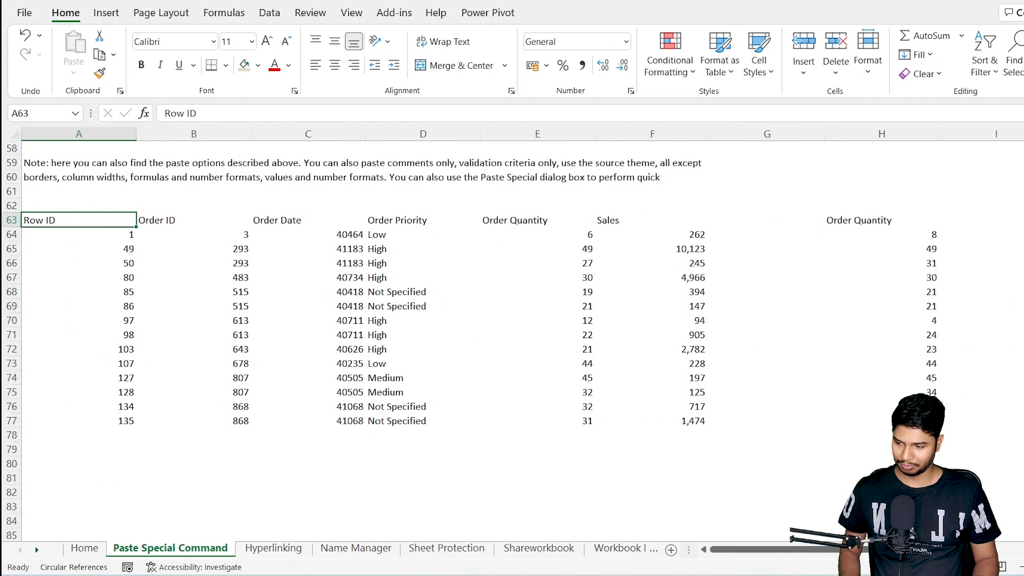
scroll(658, 326, "down", 4)
scroll(552, 344, "up", 4)
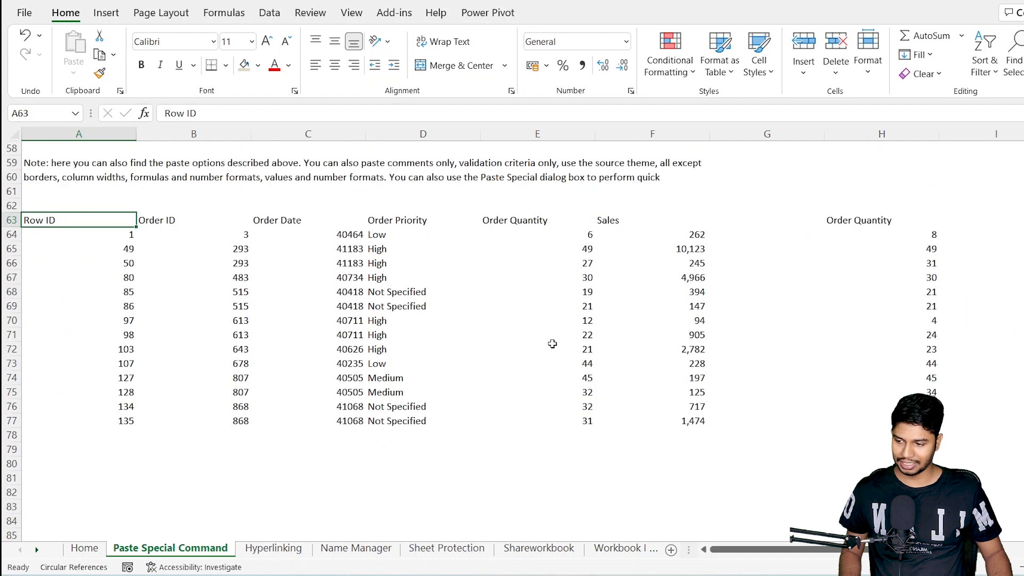
Step: Copy the Order ID, Order Date and Order Priority cells B63:D70 and paste them at F5 in the blank Sheet1 workbook
left_click(453, 349)
left_click_drag(218, 224, 394, 318)
key("ctrl+c")
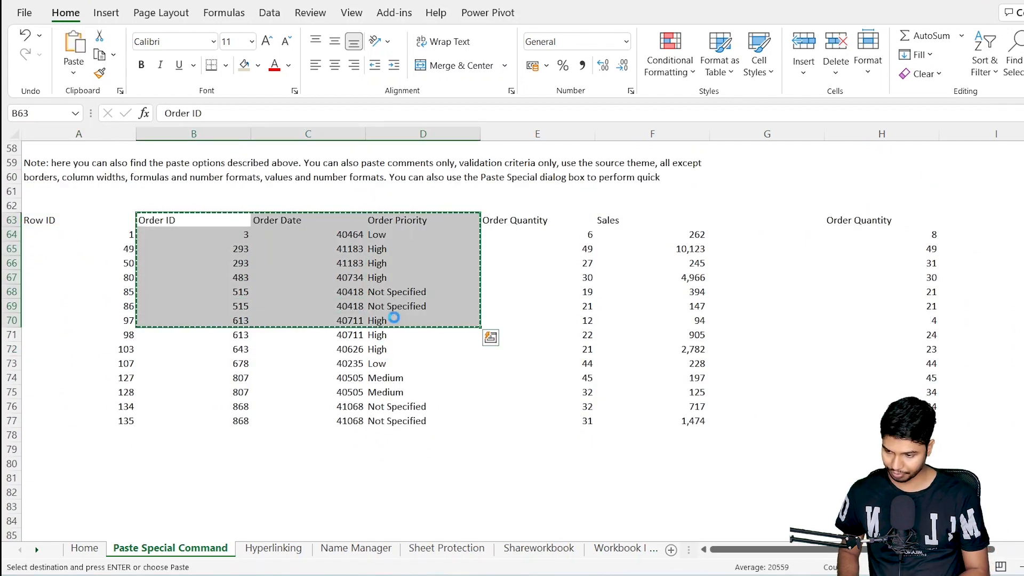
key("ctrl+n")
left_click(272, 205)
key("ctrl+shift+v")
left_click(524, 234)
Step: Widen columns H and G of the pasted order table
left_click_drag(406, 137, 457, 137)
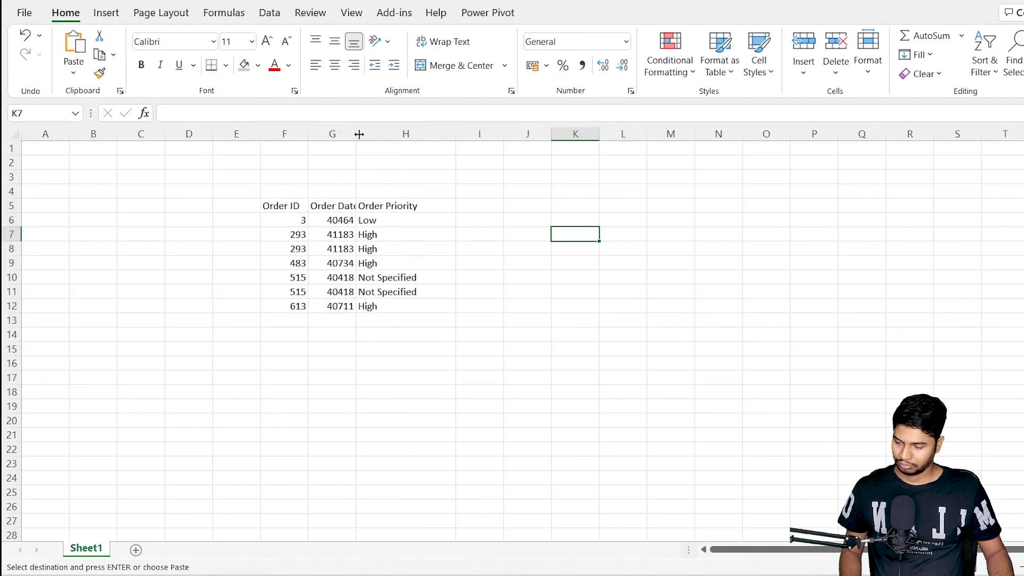
left_click_drag(358, 136, 419, 137)
left_click(589, 248)
Step: Format the table F5:H12 with borders, a grey header row and order dates in the 13-Oct-10 style
left_click(284, 206)
key("Return")
left_click(588, 234)
Step: Copy the formatted order table F5:H12 and paste it as links at K5, dismissing the circular reference warning
left_click_drag(297, 207, 468, 309)
key("ctrl+c")
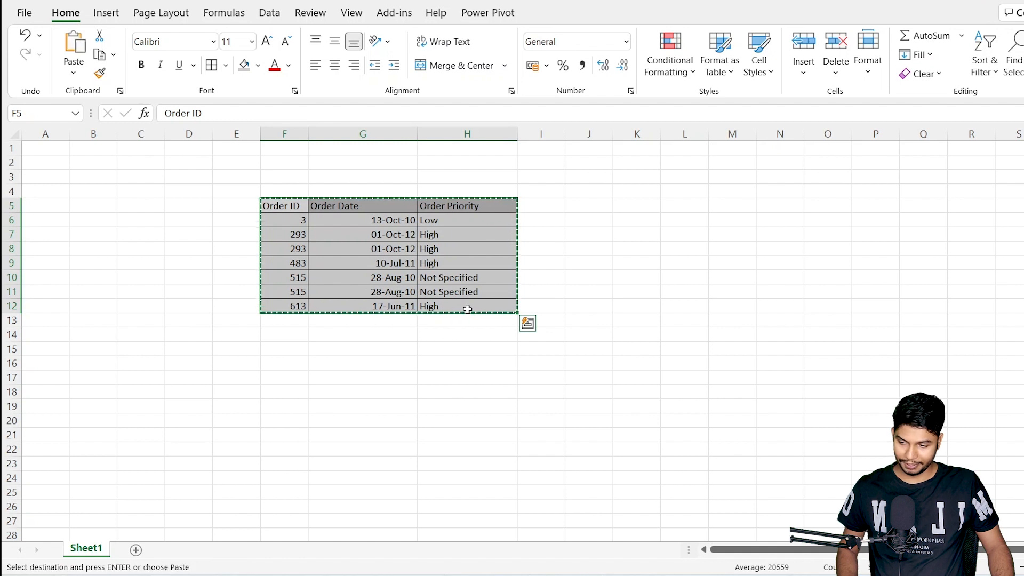
left_click(626, 207)
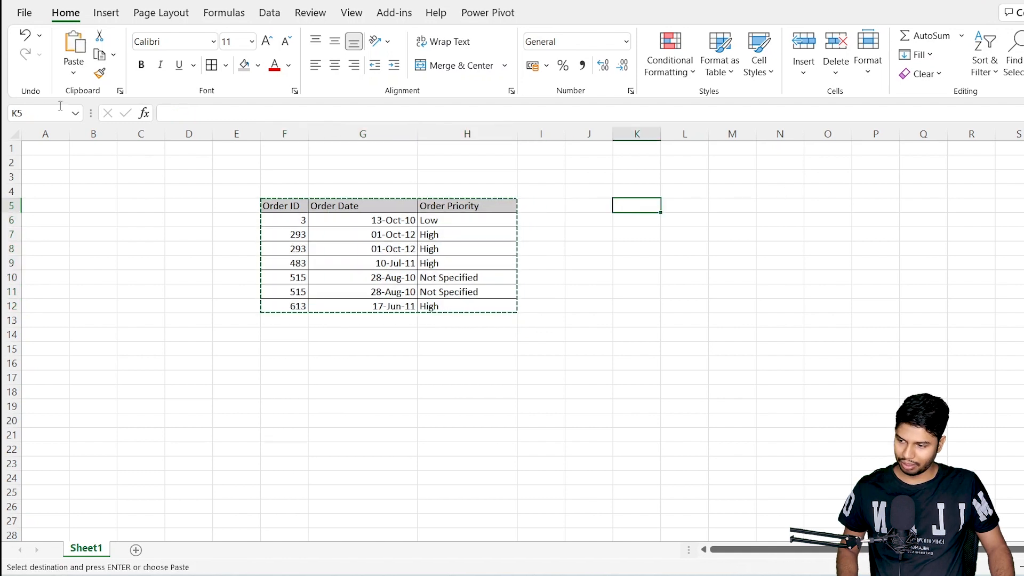
left_click(71, 77)
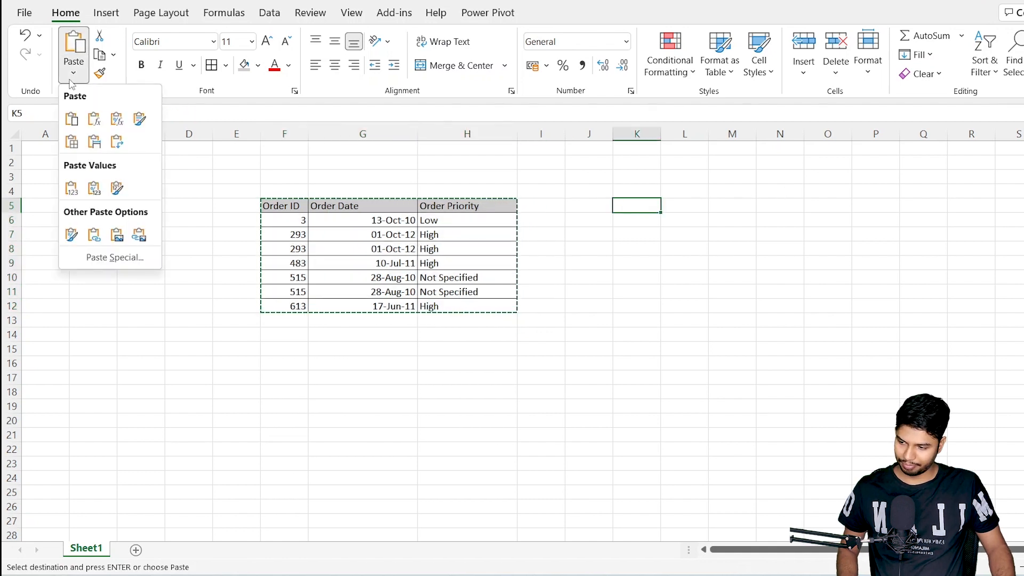
left_click(94, 239)
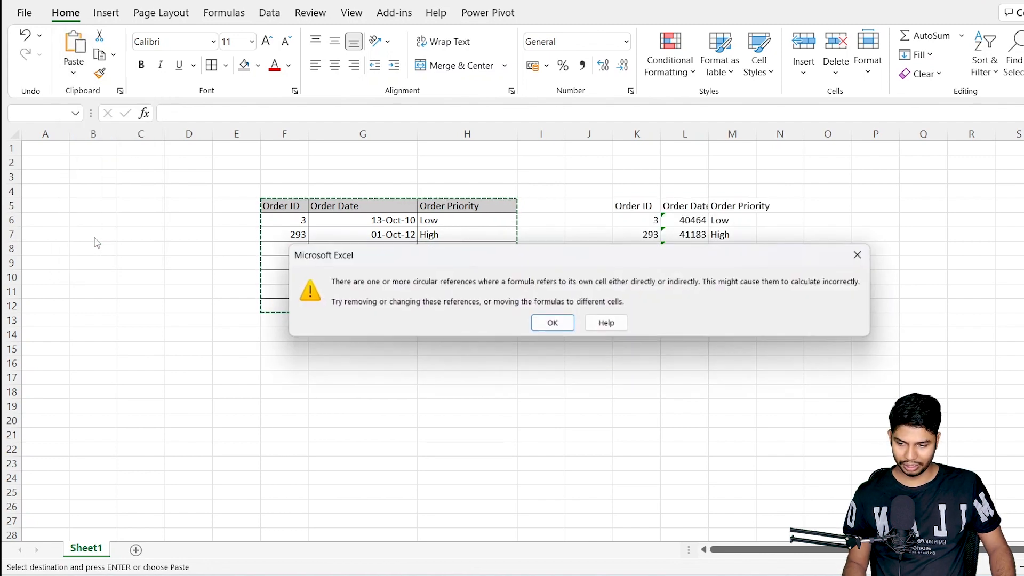
left_click(550, 322)
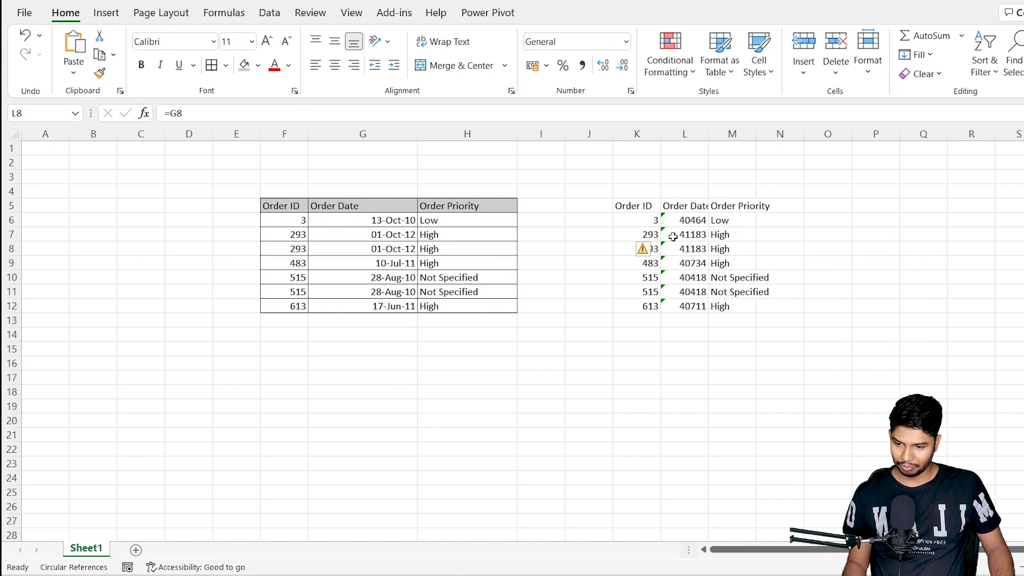
left_click(654, 220)
left_click(760, 263)
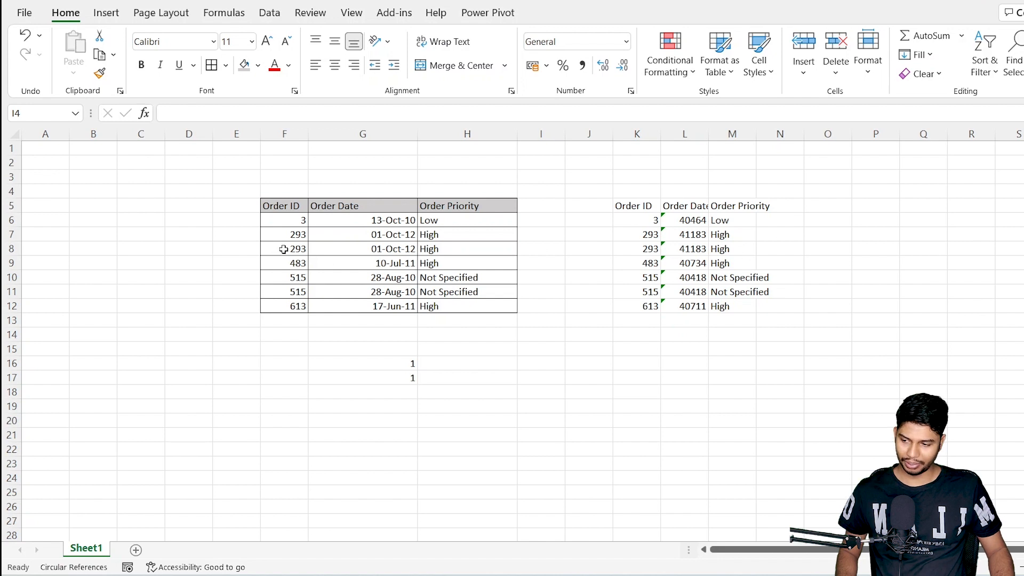
Step: Change the source table's Order IDs to 10 in F6, 20 in F7 and 32 in F9 to test the links
left_click_drag(283, 235, 283, 220)
type("10")
key("Return")
type("10")
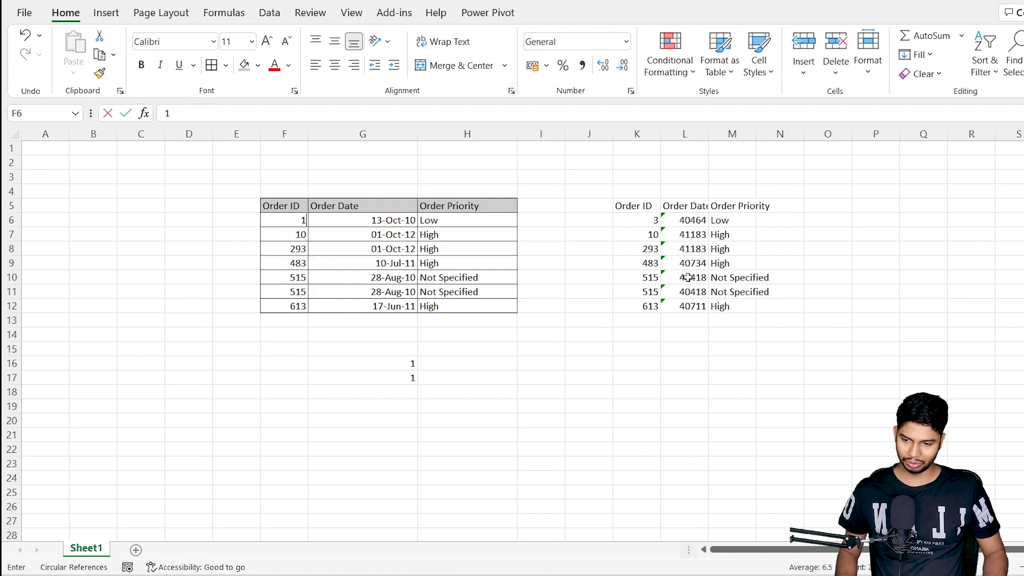
key("Return")
type("20")
key("Return")
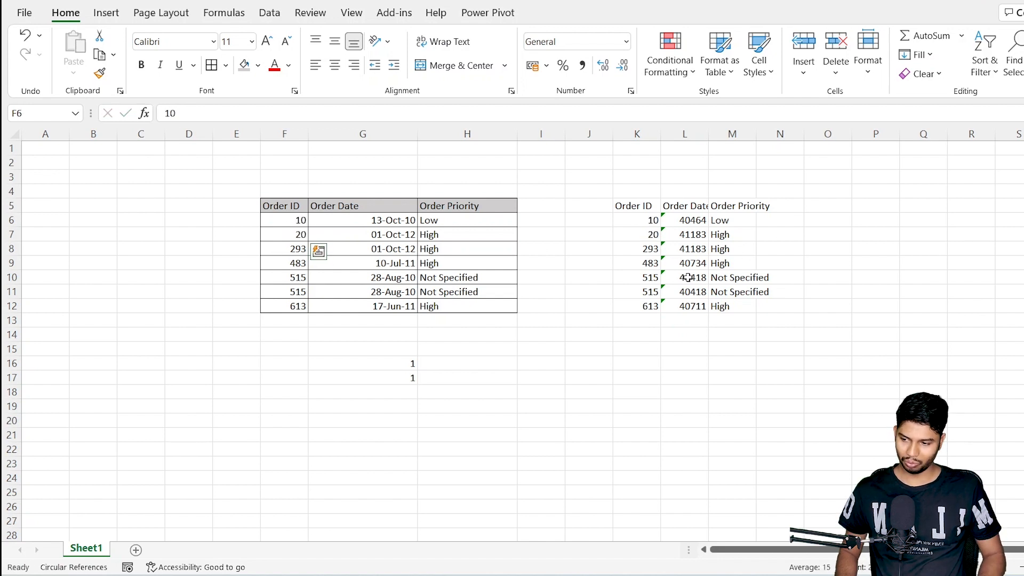
key("Down")
key("Down")
type("32")
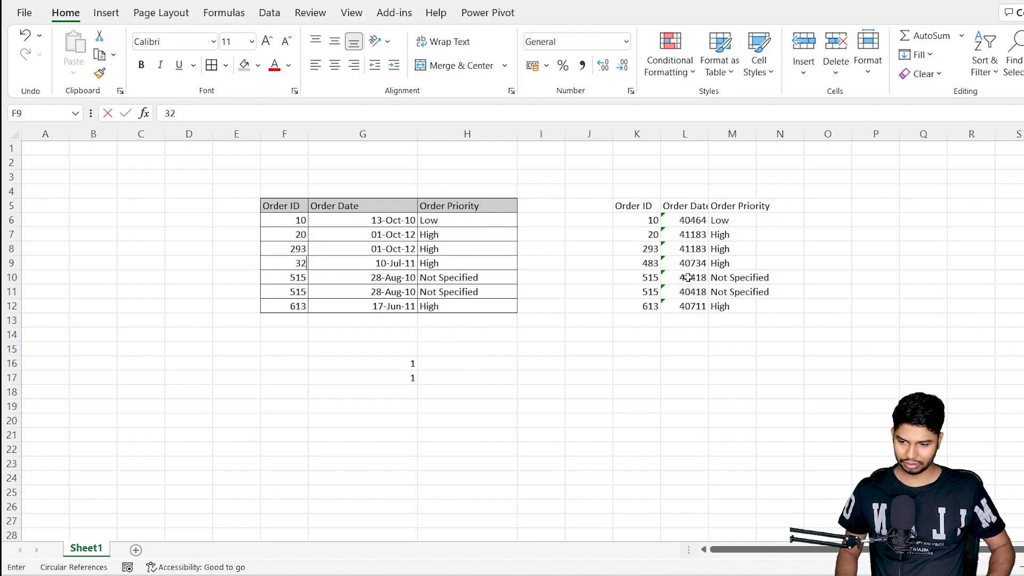
key("Return")
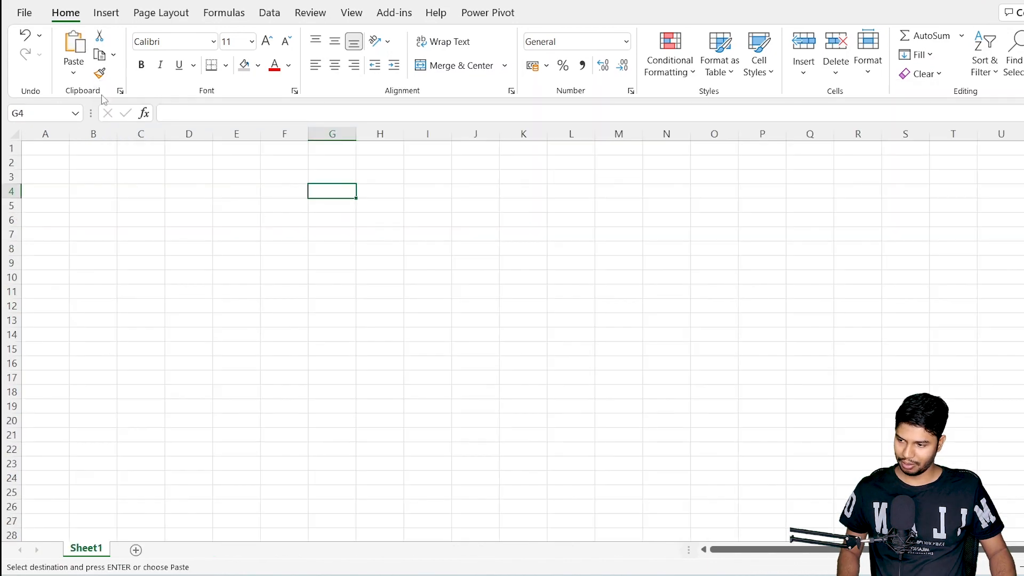
Step: Paste the copied order table as a static picture at G4 of the blank sheet and move it slightly down
left_click(73, 72)
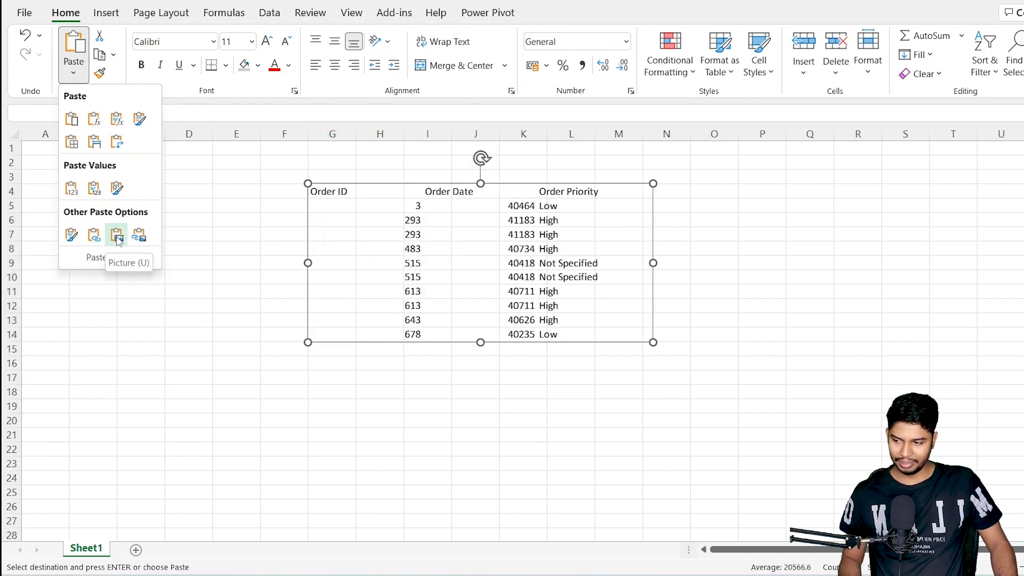
left_click(119, 239)
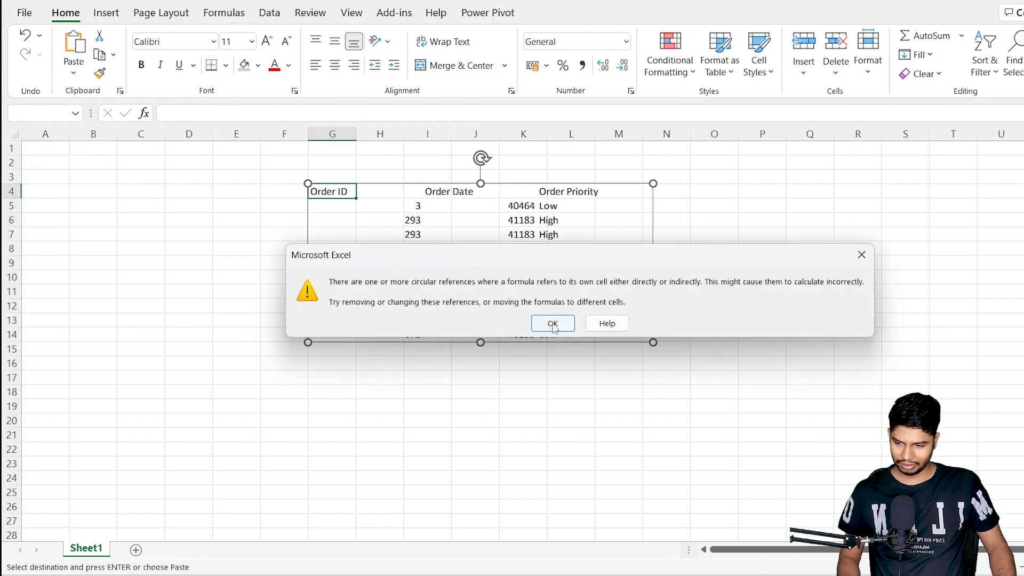
left_click(544, 323)
left_click_drag(608, 272, 558, 292)
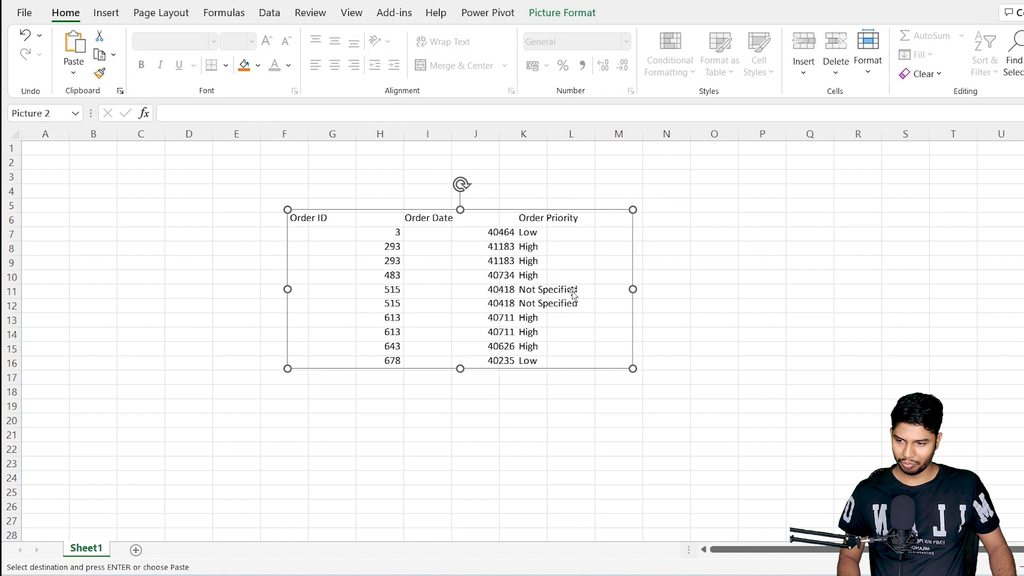
Step: Apply a drop-shadow picture style to the pasted order table picture and shift it slightly down
left_click(549, 16)
left_click(624, 73)
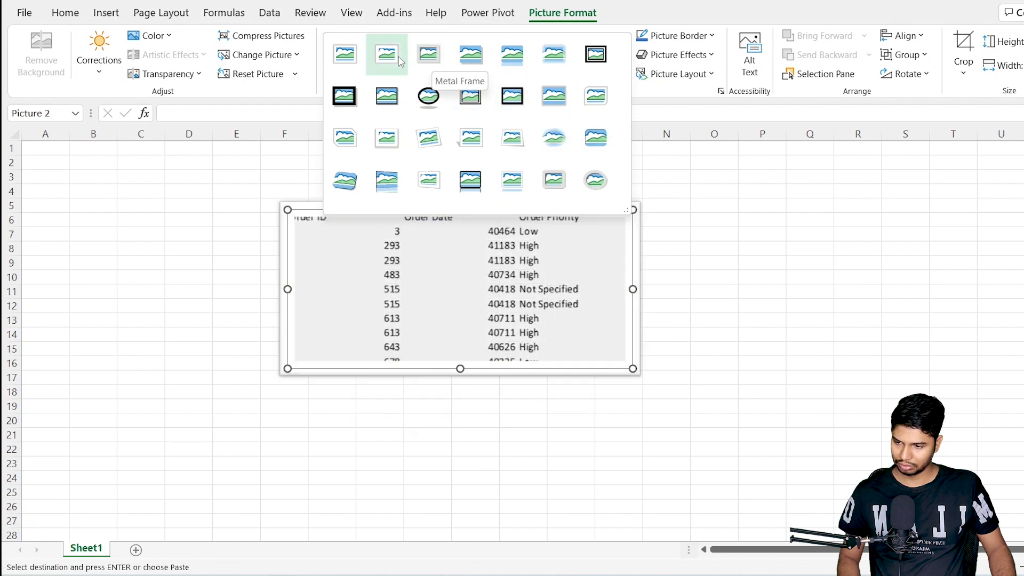
left_click(470, 54)
left_click(786, 292)
mouse_move(557, 324)
left_mouse_down()
mouse_move(693, 318)
mouse_move(570, 340)
left_mouse_up()
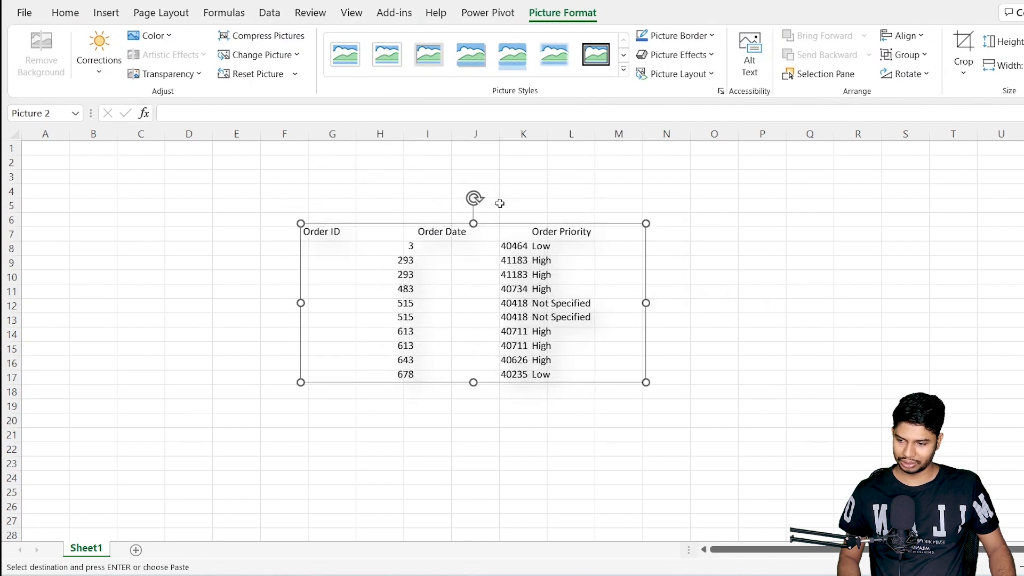
Step: Rotate the order table picture counter-clockwise by roughly 40 degrees and move it toward columns J to Q
left_click_drag(469, 198, 403, 221)
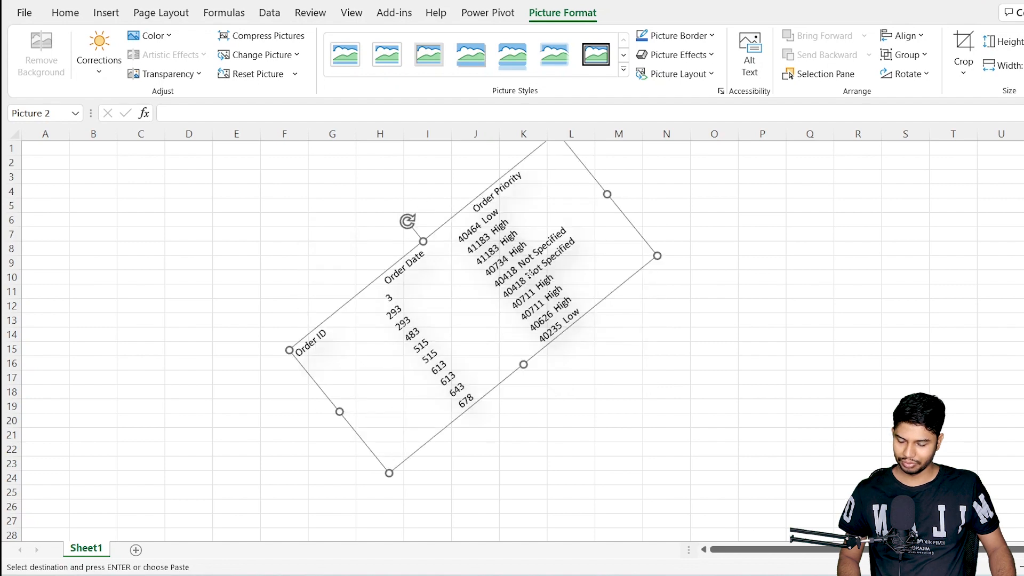
left_click_drag(529, 273, 692, 303)
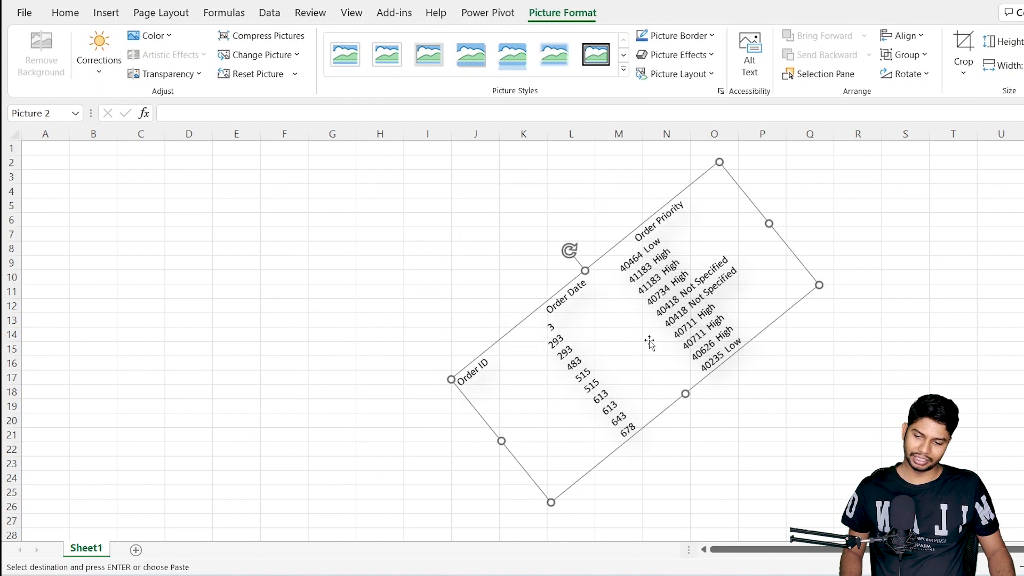
left_click(331, 228)
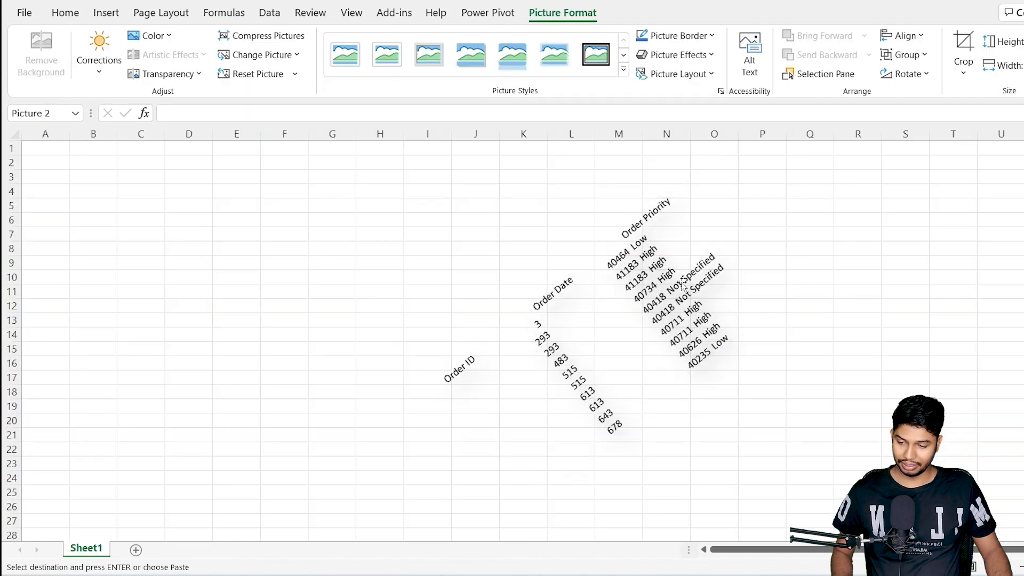
Step: Paste the copied order table as a linked picture at B4 and move the rotated static picture slightly down
left_click(96, 191)
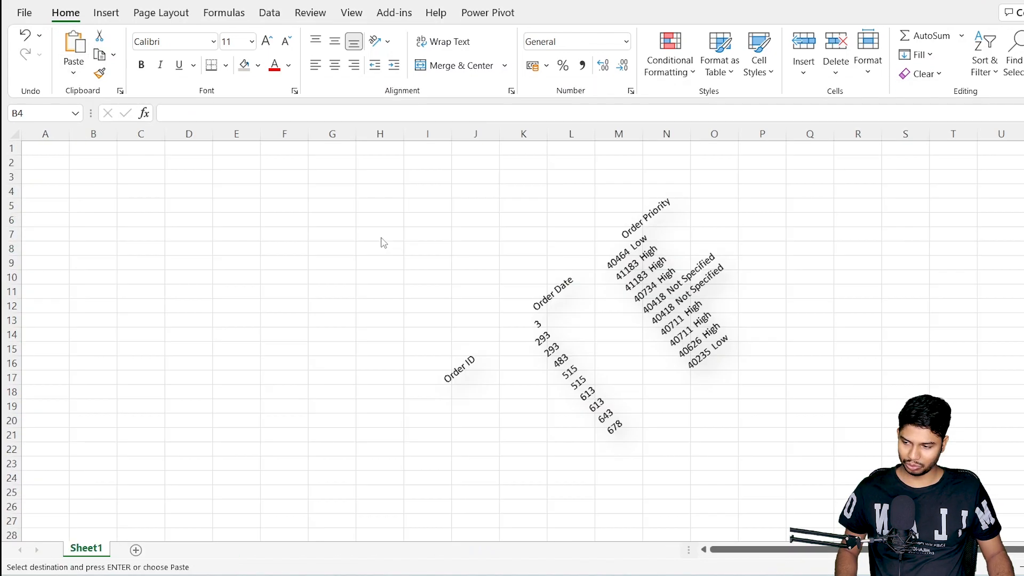
left_click(74, 73)
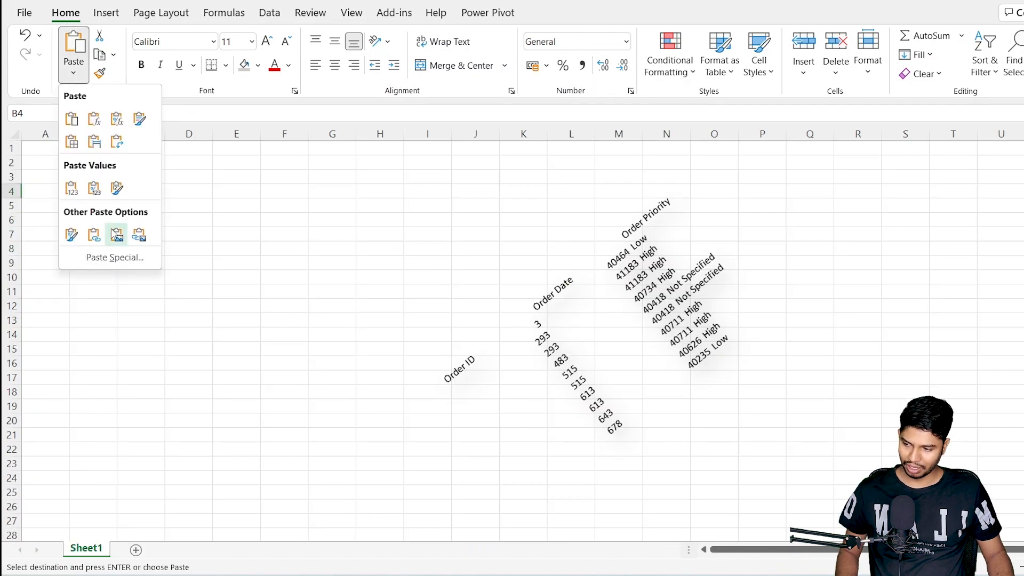
left_click(139, 243)
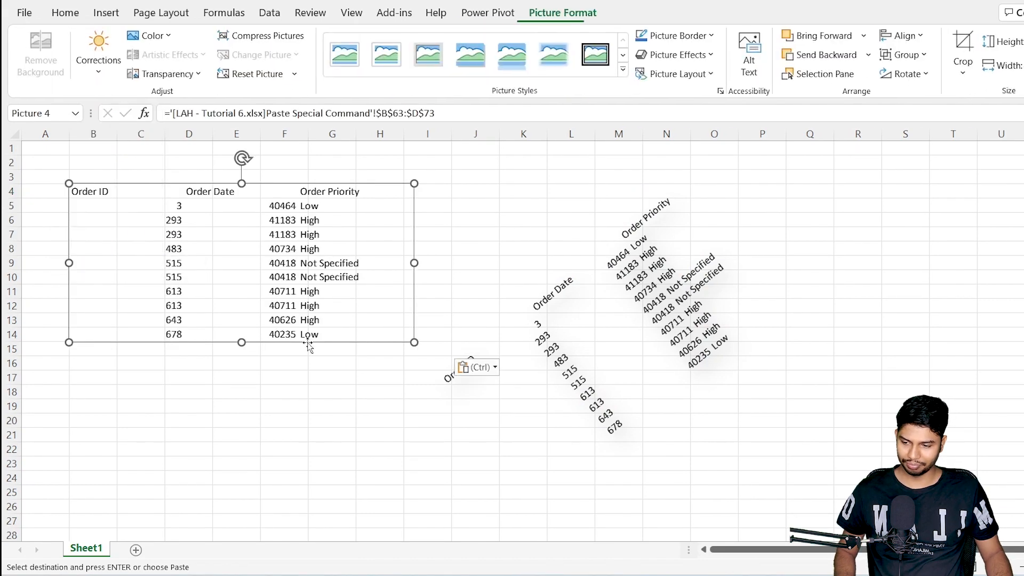
left_click(561, 234)
left_click_drag(648, 338, 653, 374)
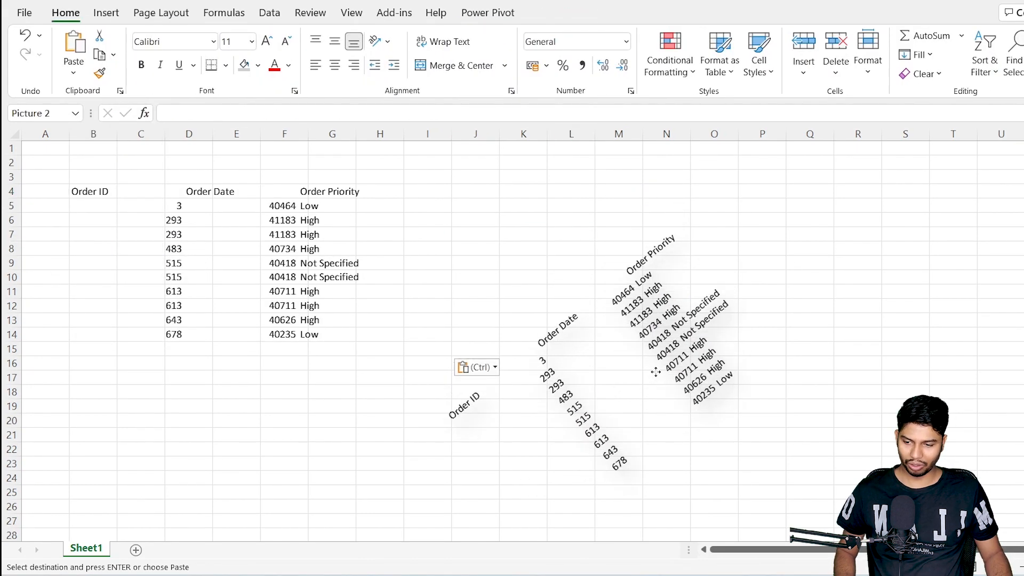
Step: Give the linked picture the same drop-shadow style and rotate it counter-clockwise to match the static picture
left_click(293, 301)
left_click(562, 13)
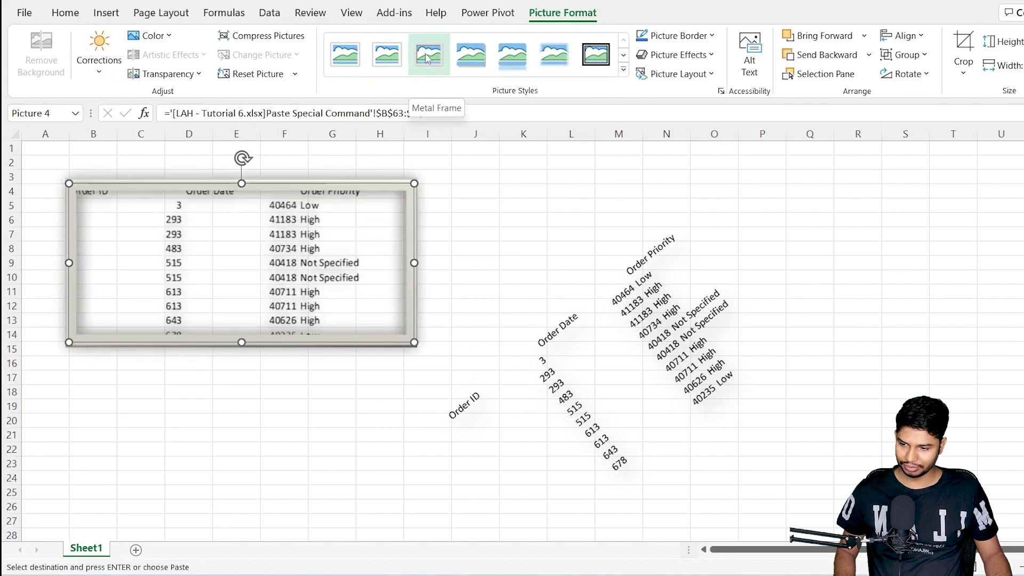
left_click(474, 56)
left_click_drag(241, 158, 156, 158)
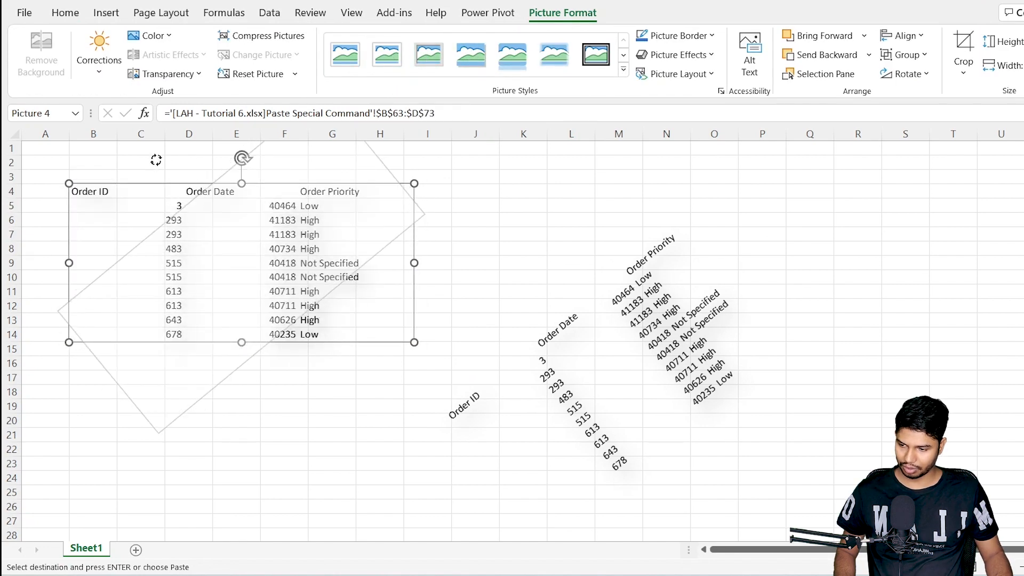
left_click(449, 177)
Step: Move the linked picture down and adjust the static picture so the two sit side by side
left_click_drag(252, 244, 269, 309)
left_click_drag(651, 363, 670, 341)
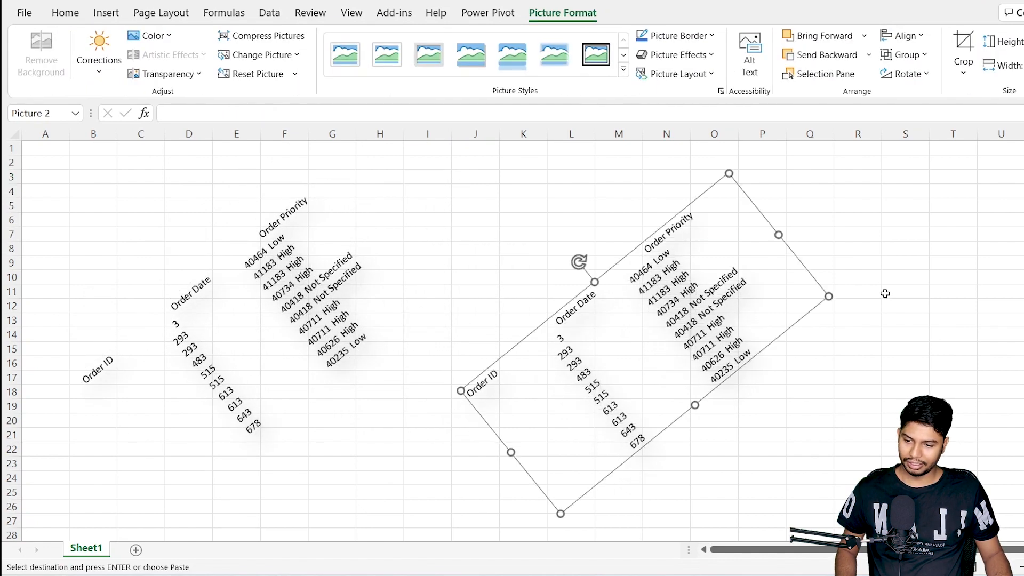
left_click(885, 293)
Step: Fill B63:D73 on the Paste Special Command sheet with tan and return to the pictures to check the link
key("alt+Tab")
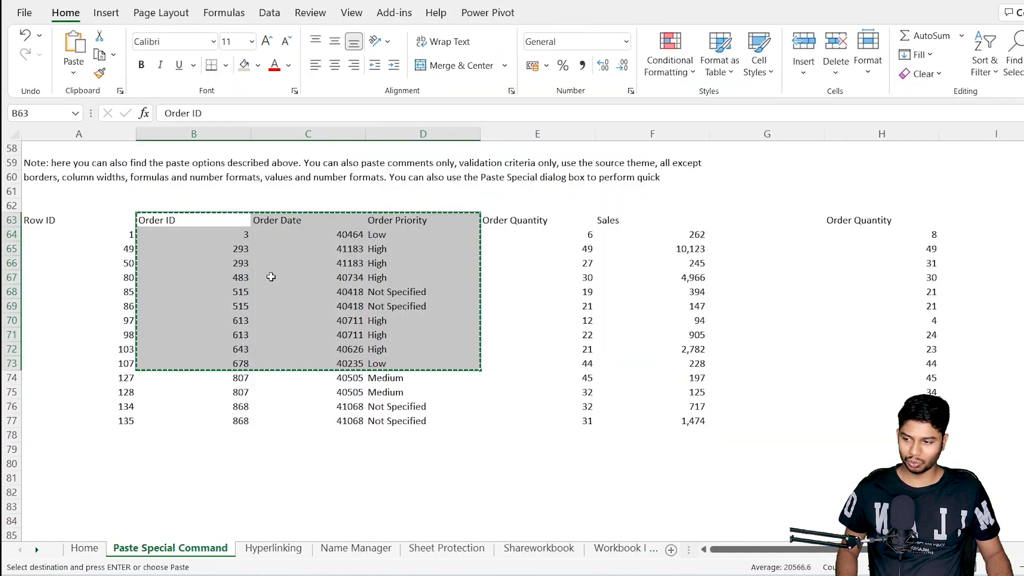
left_click(245, 65)
left_click(418, 246)
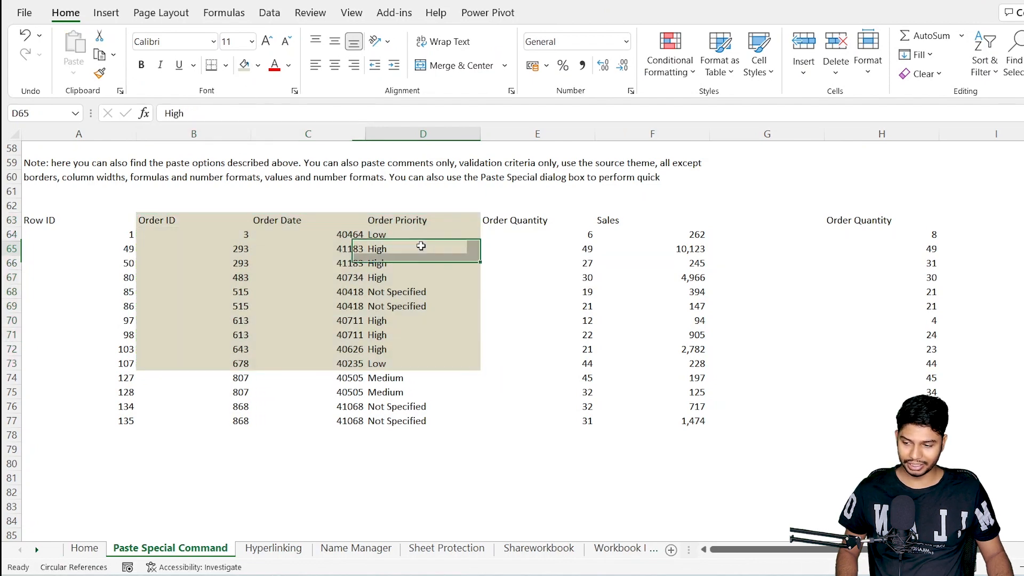
left_click(517, 257)
key("alt+Tab")
left_click(600, 220)
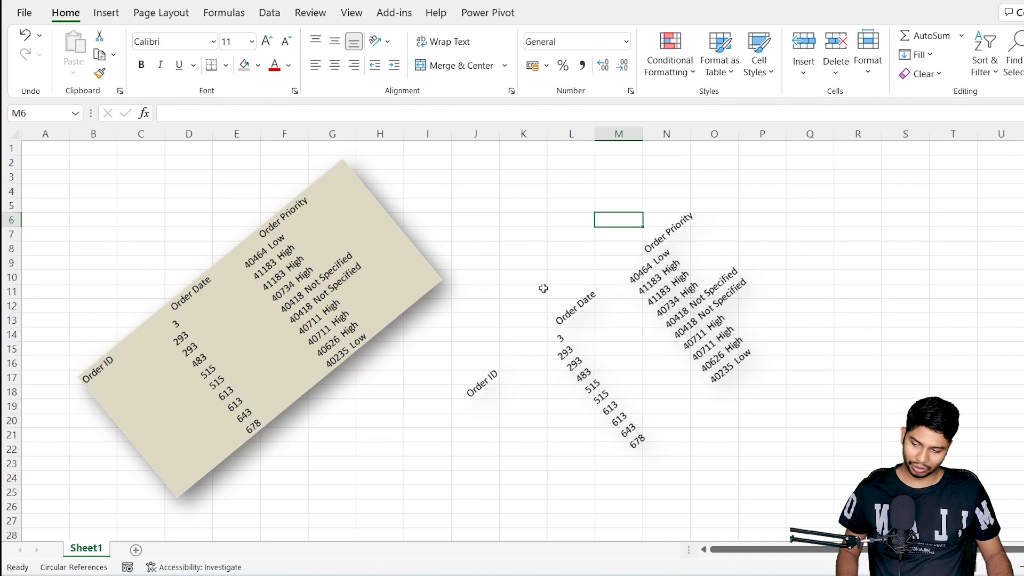
Step: Compare the source table with both pictures and shift the linked picture slightly up
key("alt+Tab")
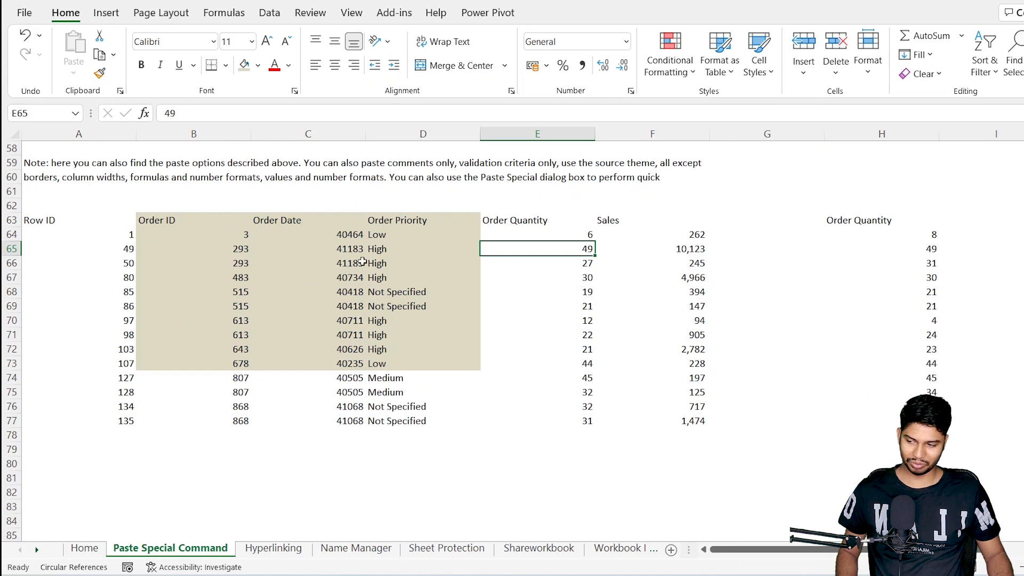
key("alt+Tab")
left_click_drag(245, 364, 267, 342)
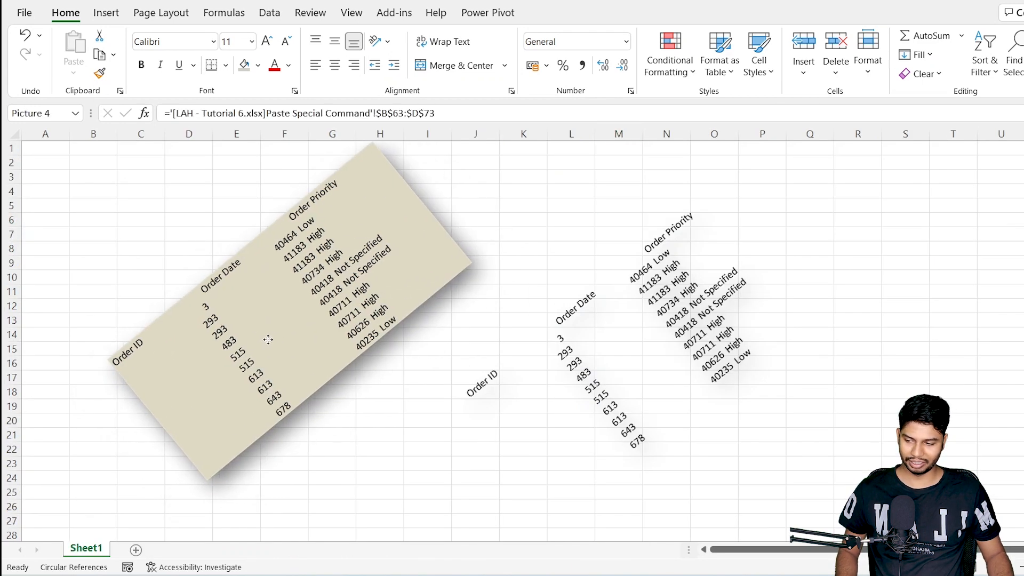
left_click(587, 345)
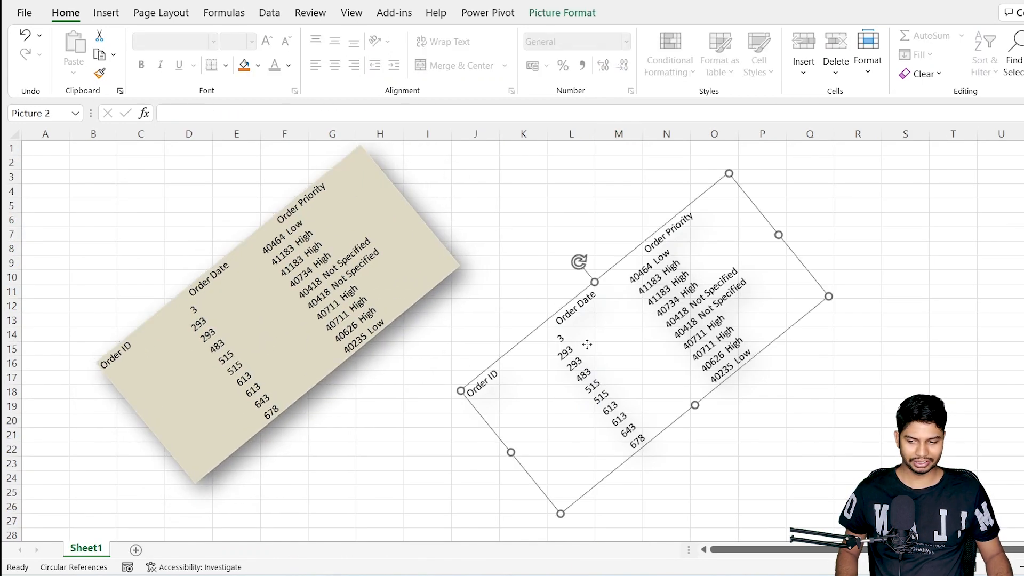
double_click(625, 362)
left_click_drag(476, 233, 470, 222)
left_click(320, 273)
left_click(552, 220)
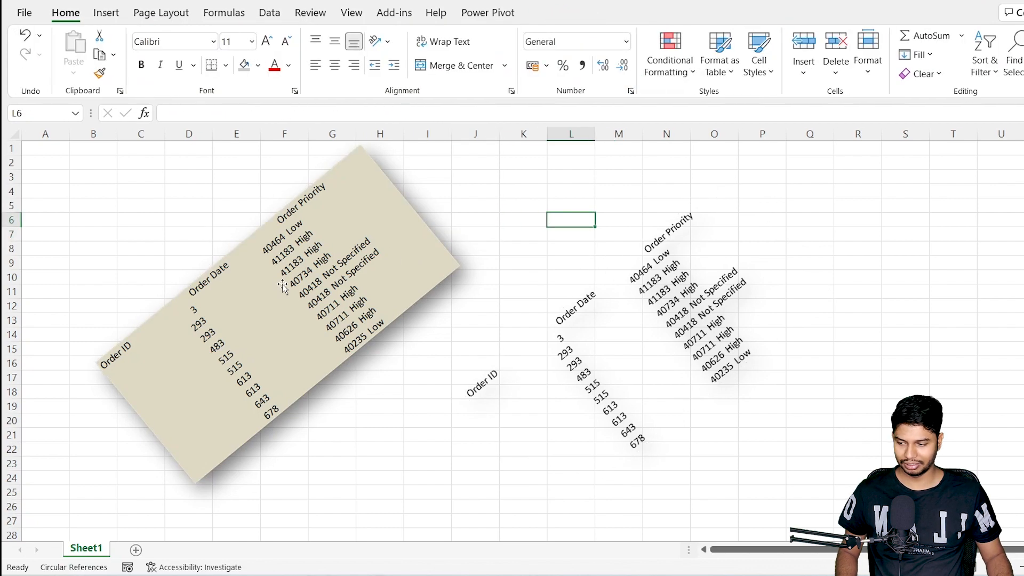
Step: Format the order dates in C64:C77 of the Paste Special Command sheet in the 14-Oct-14 date style
key("alt+Tab")
key("Down")
key("Down")
key("Down")
key("Down")
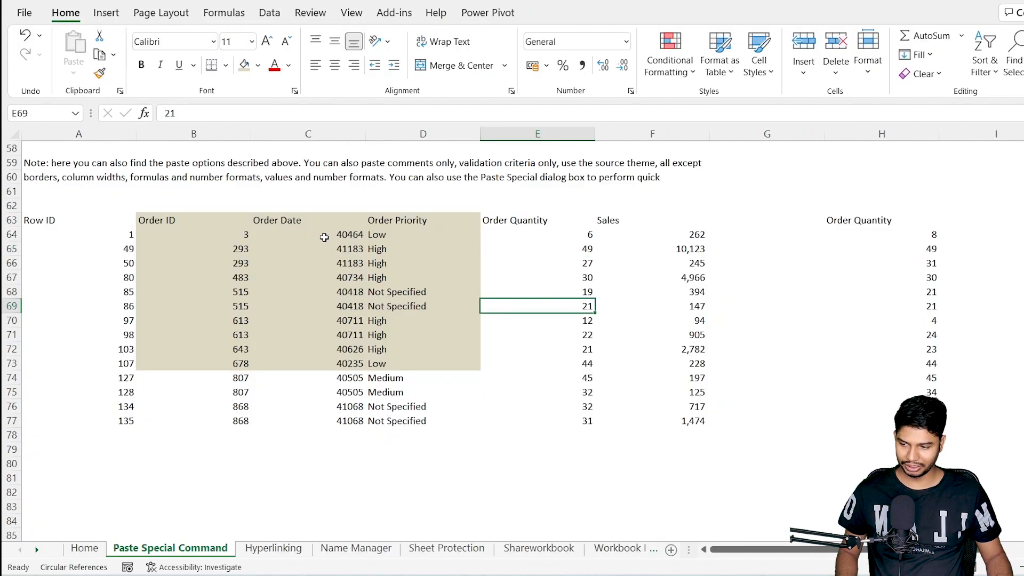
left_click_drag(324, 236, 320, 421)
key("ctrl+shift+3")
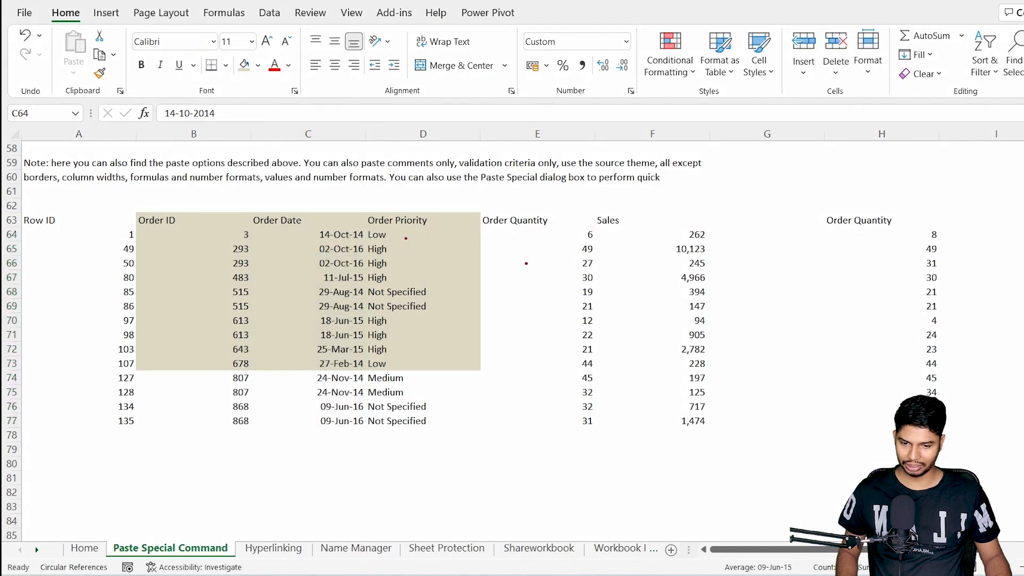
Step: Switch to the Book3 workbook and compare the order dates in the linked and static pictures
key("alt+Tab")
key("Tab")
key("Tab")
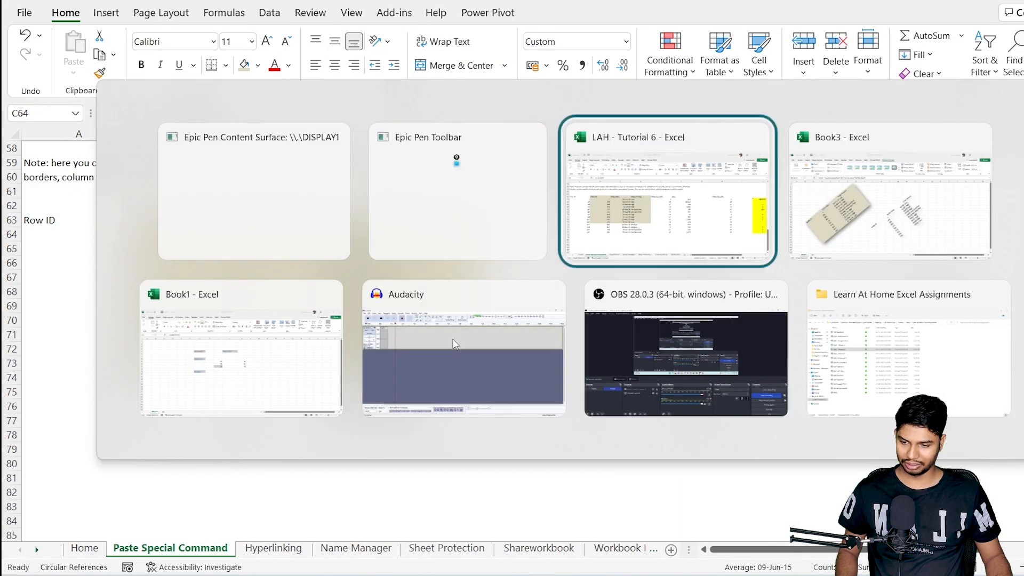
key("alt+Tab")
key("Tab")
key("Tab")
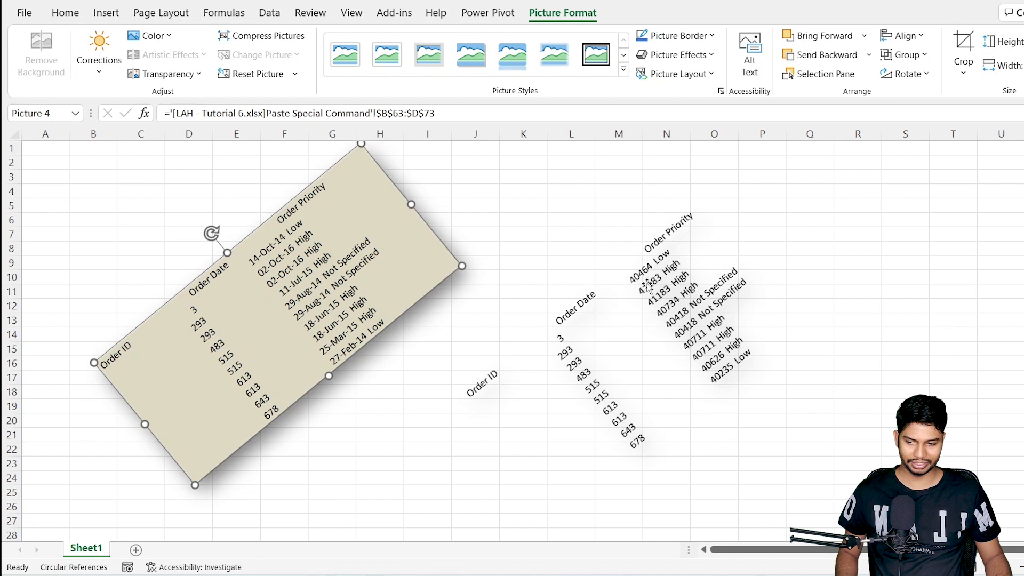
Step: Center the contents of B63:D73 on the Paste Special Command sheet horizontally and return to the pictures in Book3
key("alt+Tab")
left_click_drag(219, 223, 408, 352)
left_click(334, 65)
key("alt+Tab")
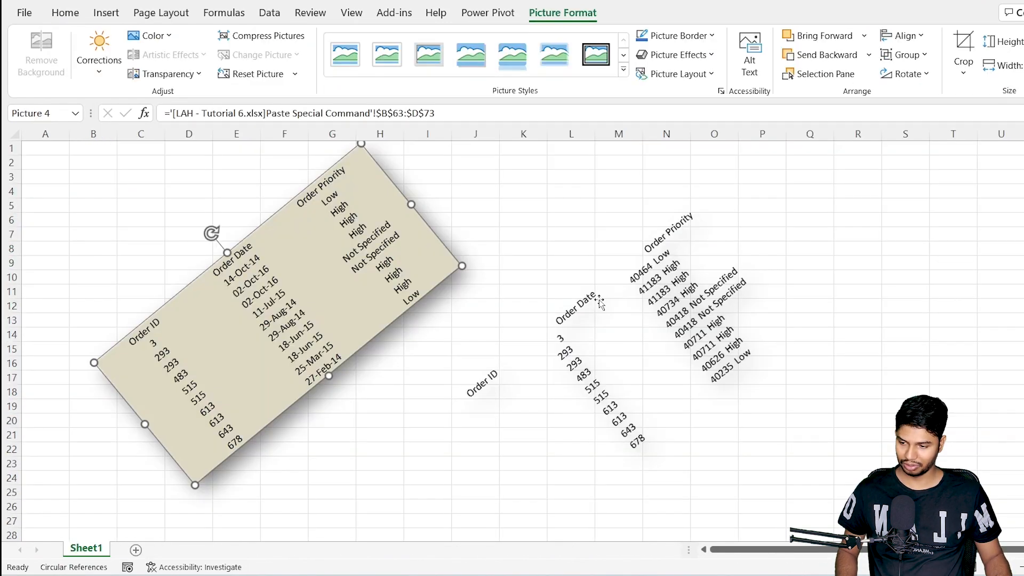
Step: Apply all borders to B63:D73 on the Paste Special Command sheet and check both pictures in Book3
key("alt+Tab")
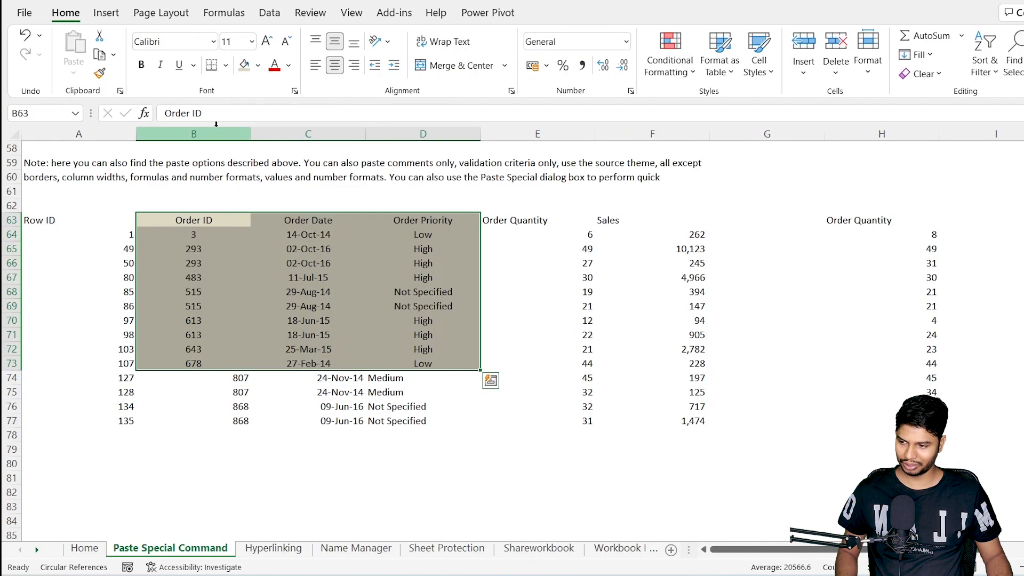
left_click(226, 66)
left_click(236, 217)
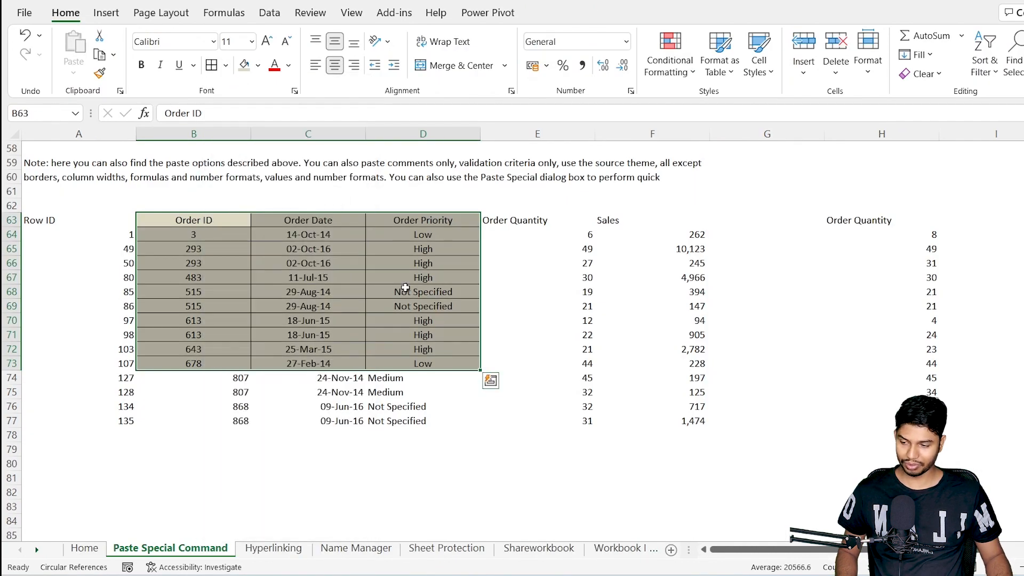
key("alt+Tab")
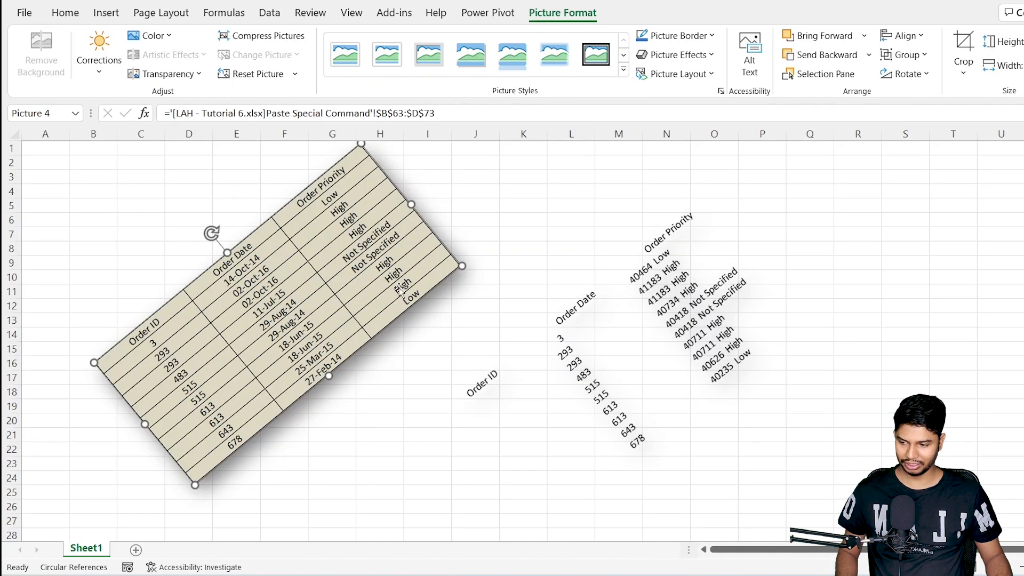
key("alt+Tab")
key("alt+Tab")
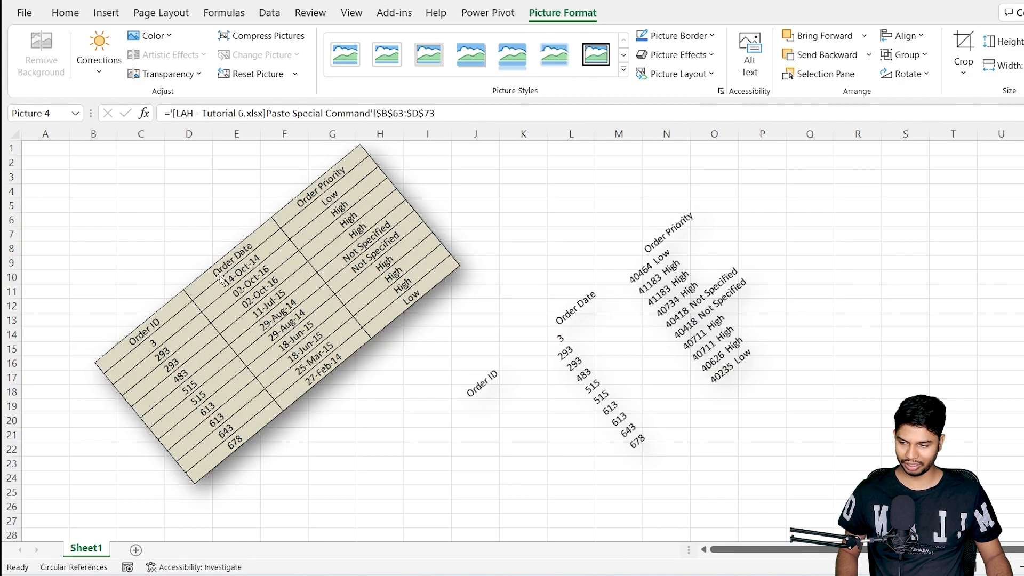
Step: Make the source headers in B63:D63 bold with a light blue fill and return to the pictures in Book3
key("alt+Tab")
left_click_drag(202, 225, 405, 219)
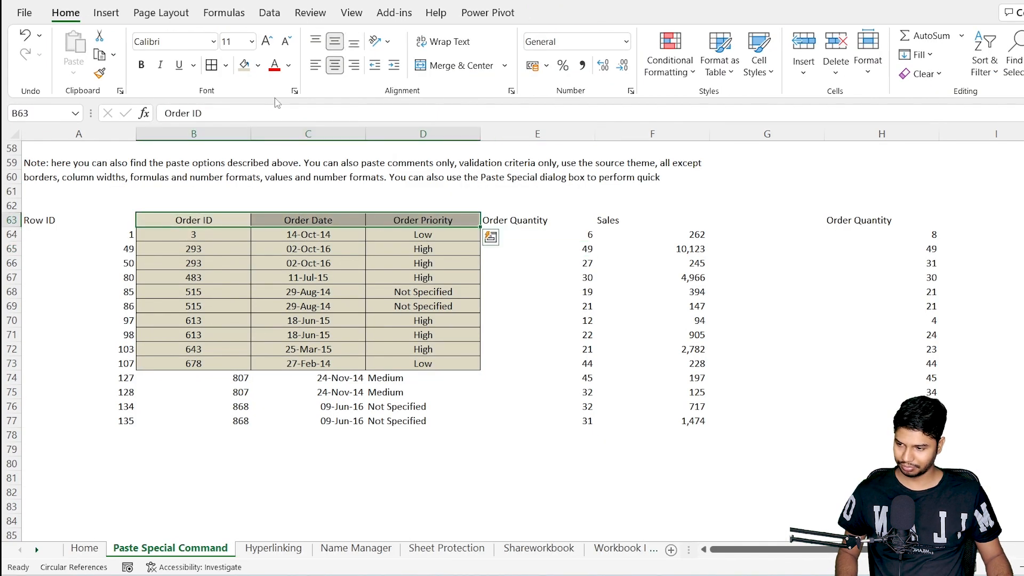
left_click(259, 66)
left_click(314, 205)
key("alt+Tab")
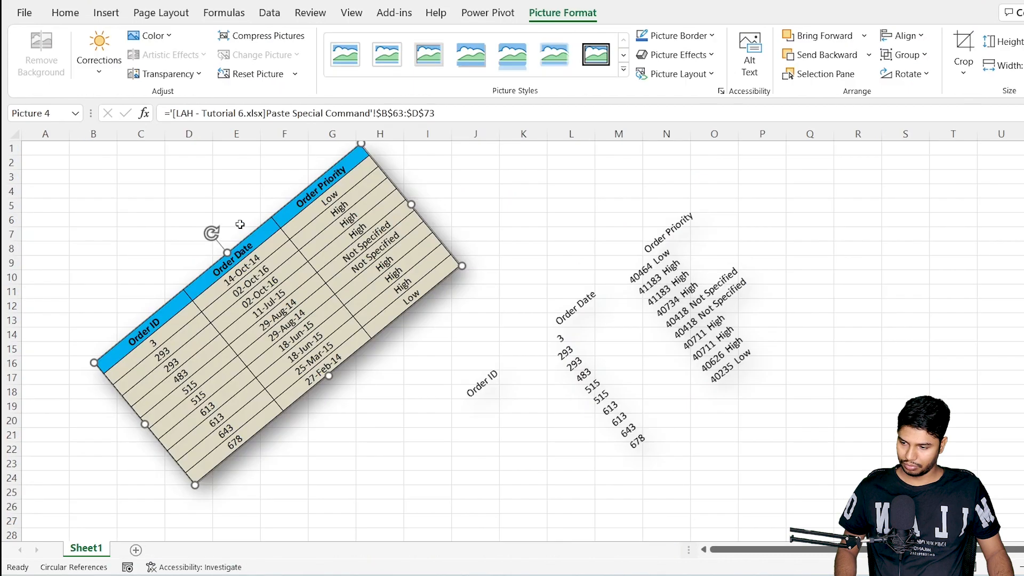
Step: Compare the formatted source table with the linked picture and inspect the picture's source reference
left_click(146, 227)
key("alt+Tab")
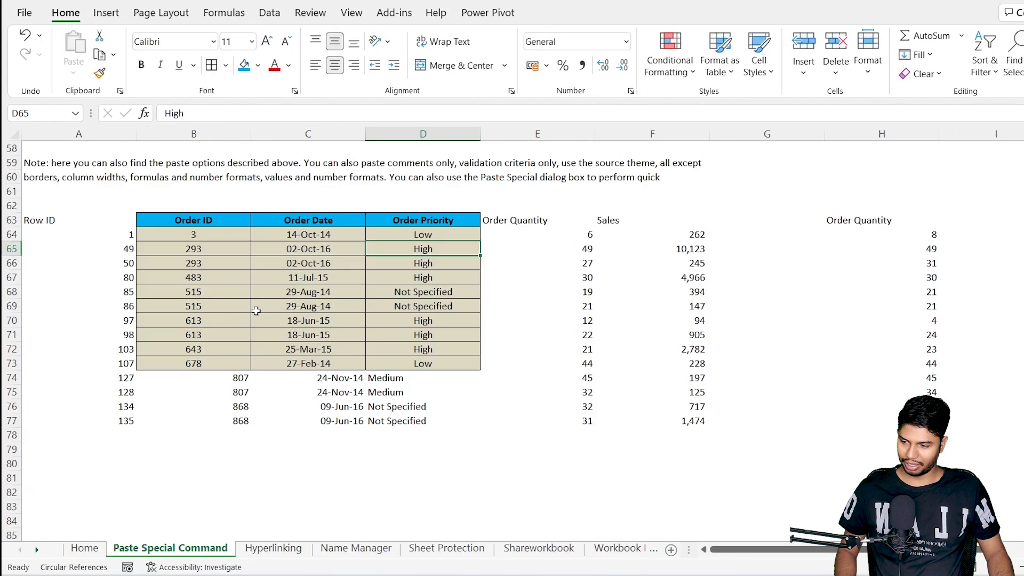
key("alt+Tab")
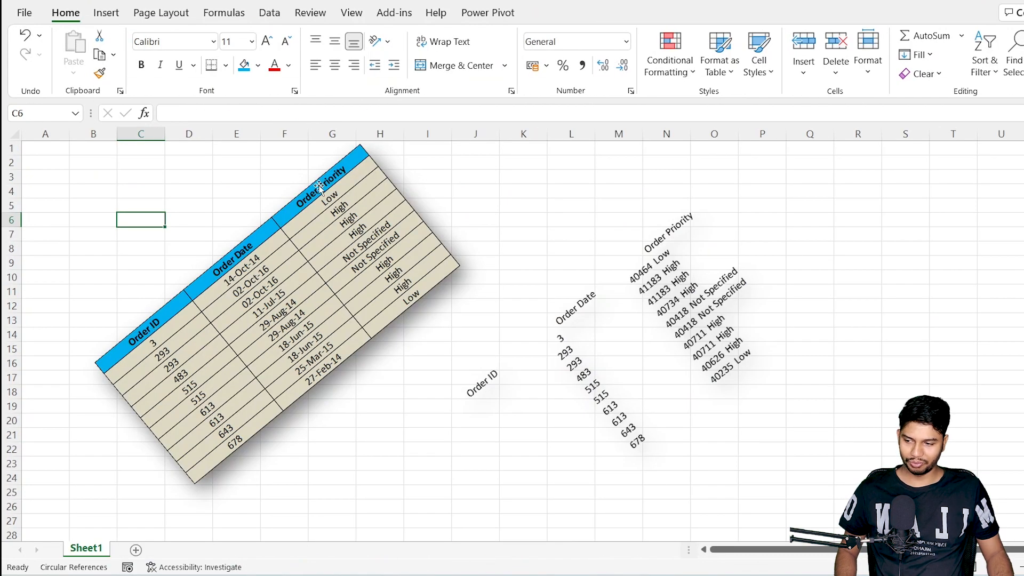
left_click(392, 288)
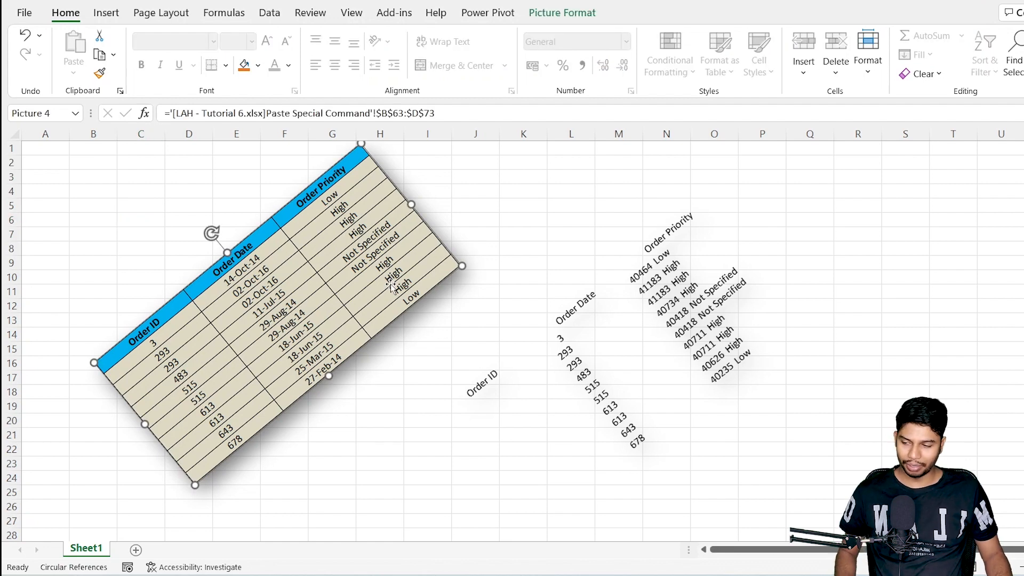
key("alt+Tab")
key("alt+Tab")
key("alt+Tab")
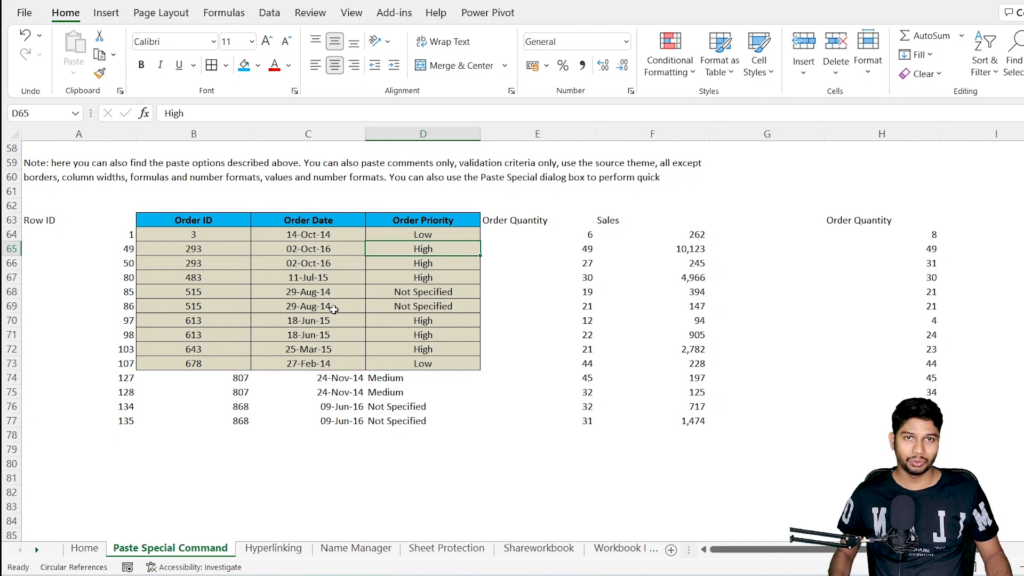
key("alt+Tab")
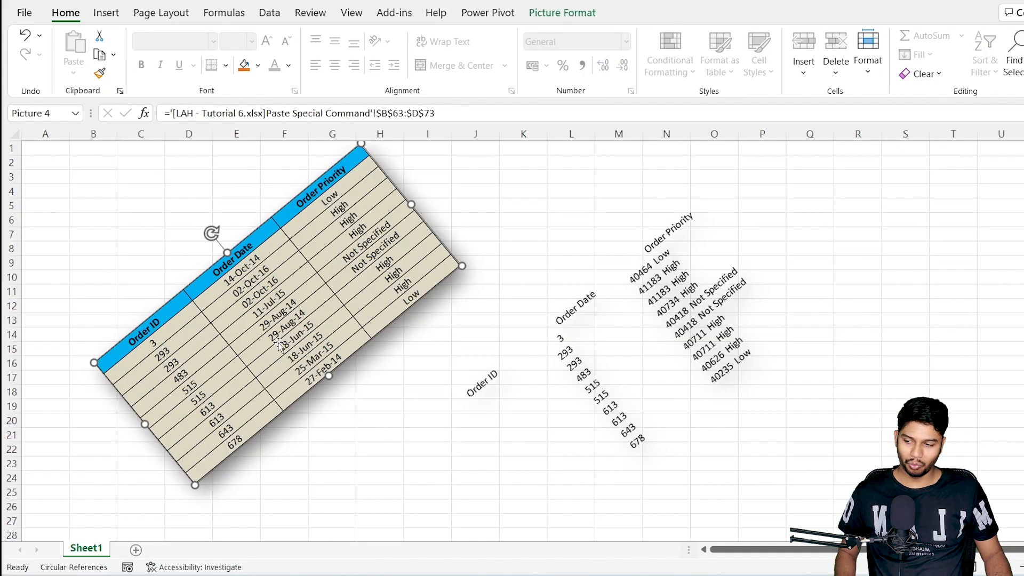